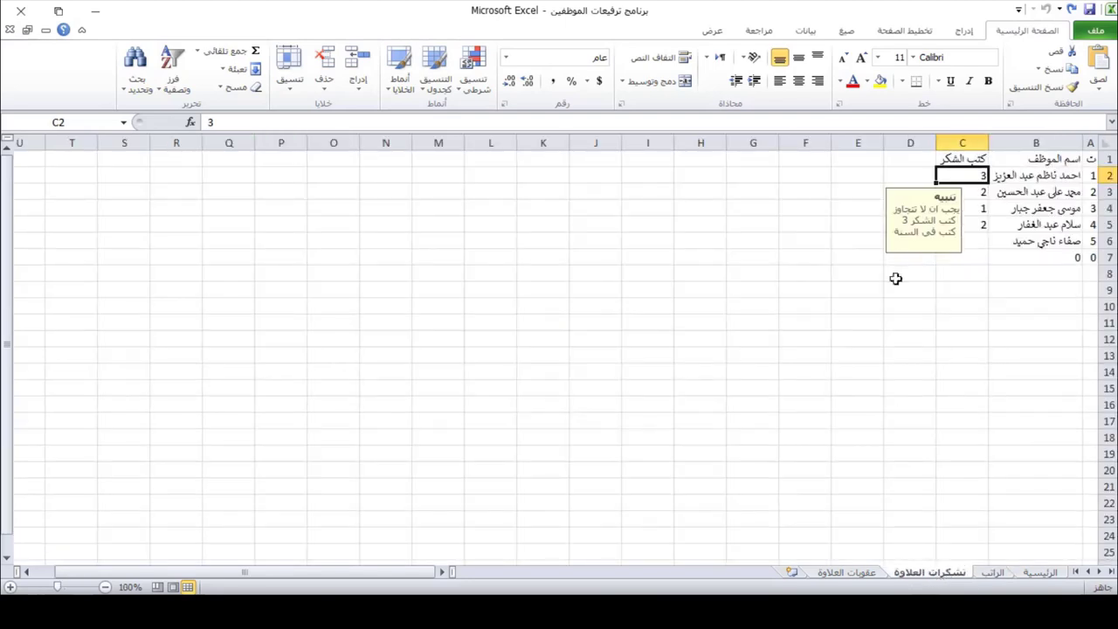
# - Begin a formula in I2 of the الراتب sheet with the text "لديه قدم " followed by the & operator
pyautogui.moveTo(982, 175); pyautogui.dragTo(970, 262)
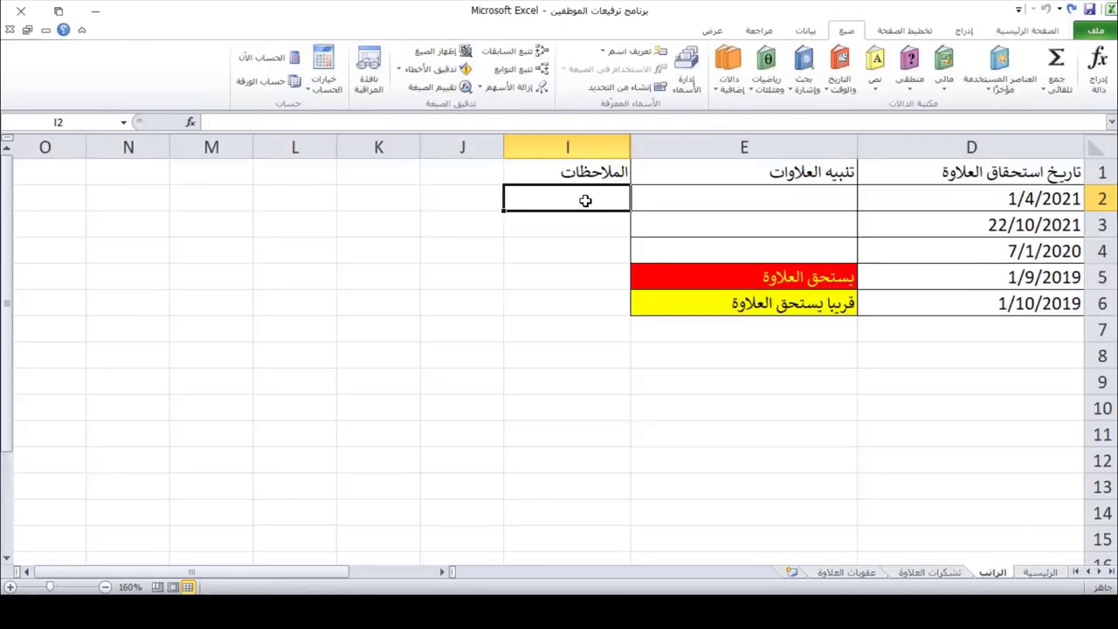
pyautogui.write('=')
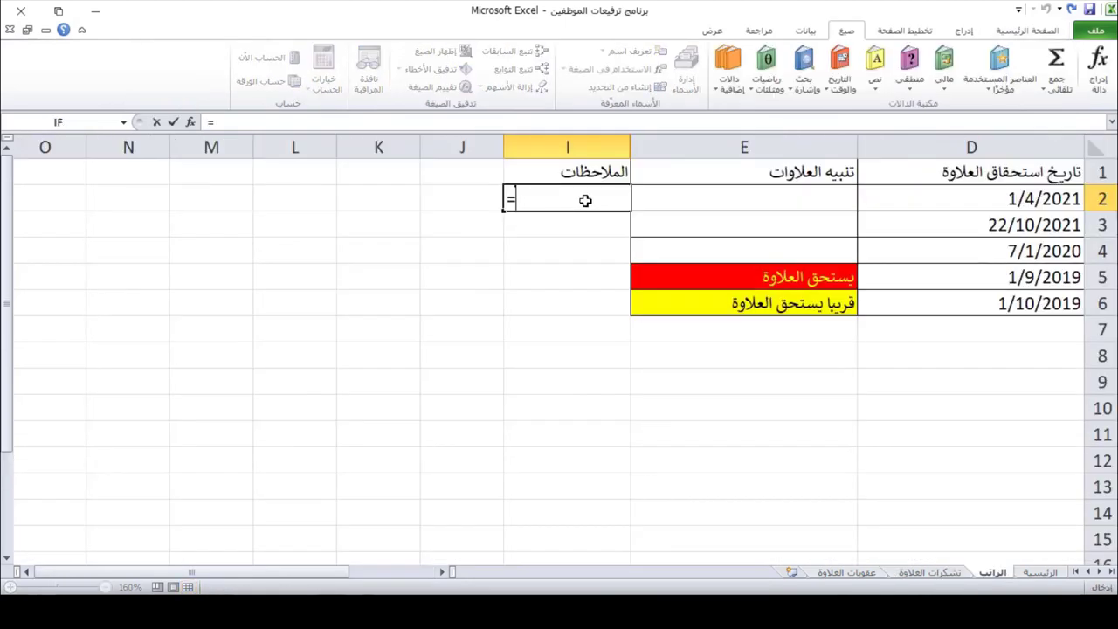
pyautogui.write('"')
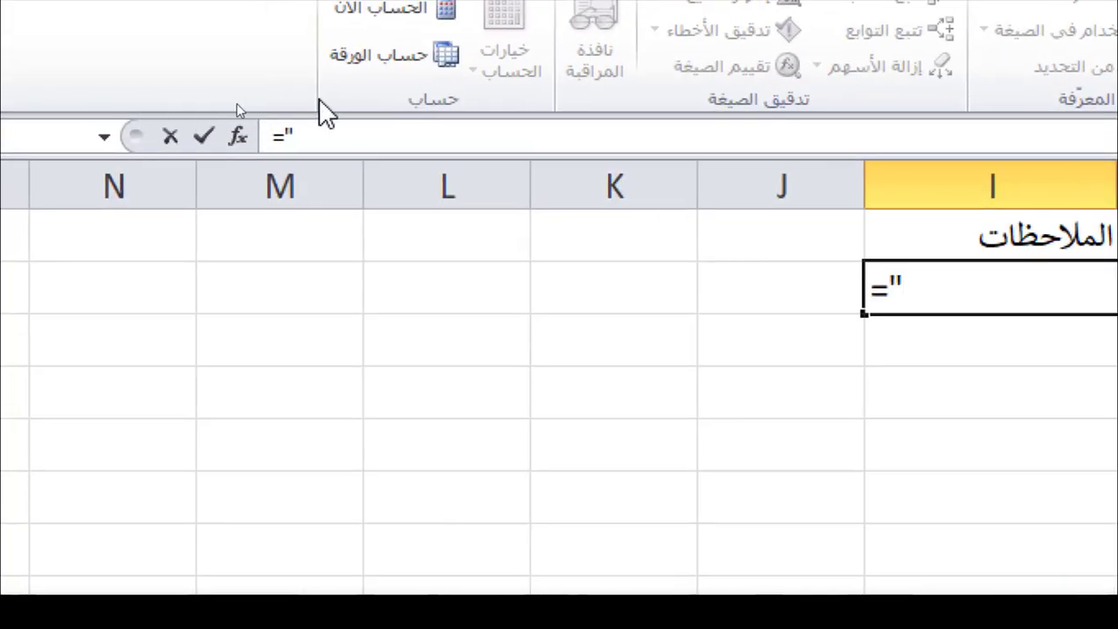
pyautogui.click(339, 138)
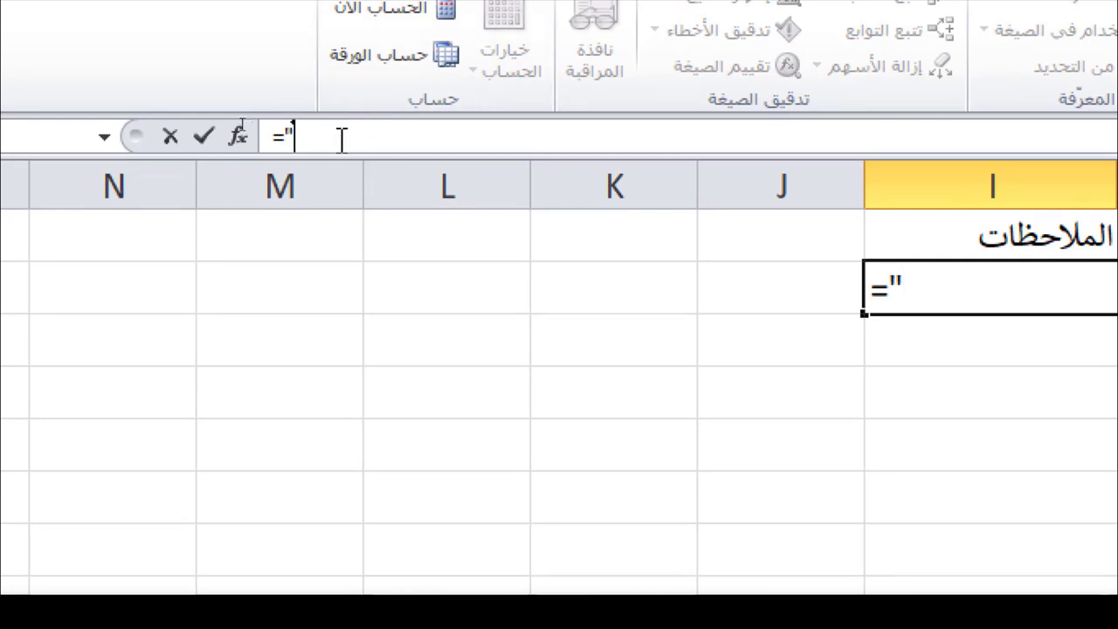
pyautogui.write('لديه')
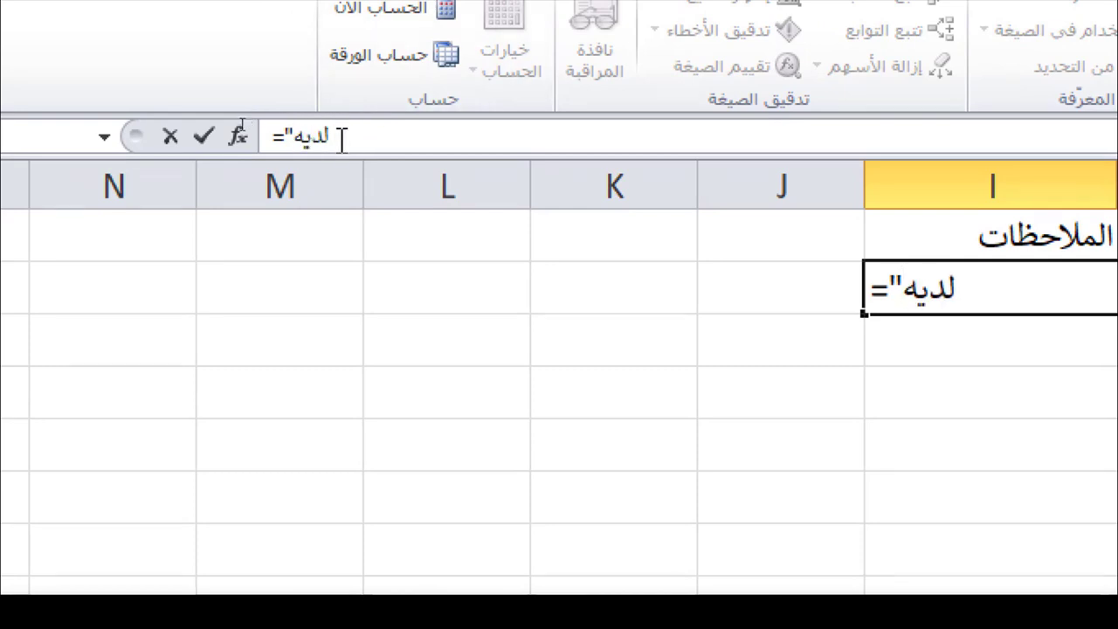
pyautogui.write(' قدم')
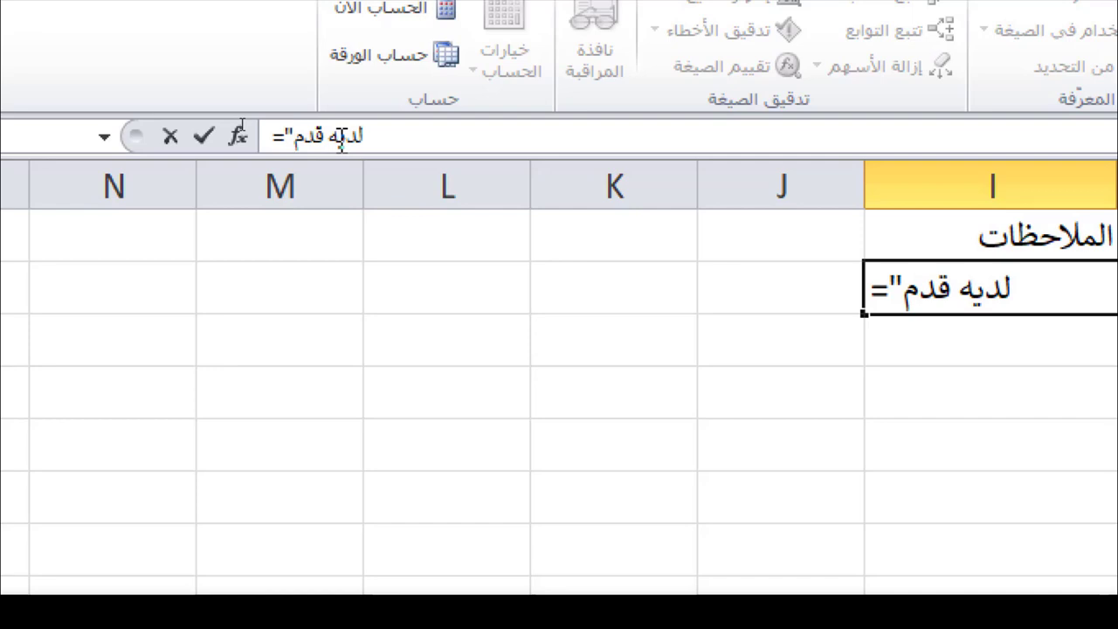
pyautogui.hotkey('alt', 'shift')
pyautogui.write('"&')
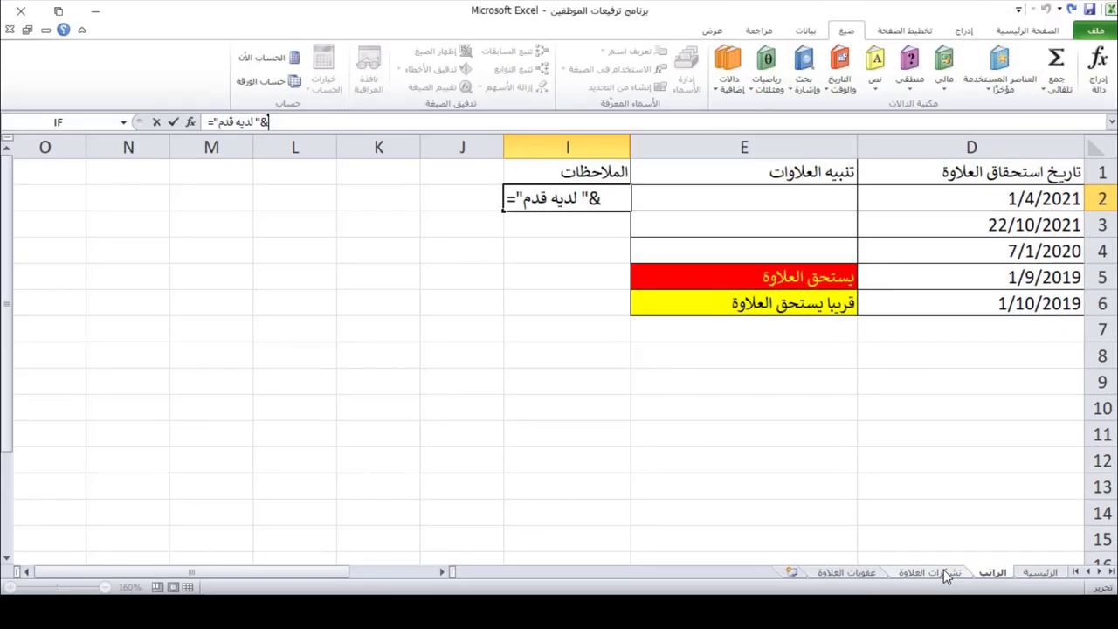
# - Complete the I2 formula by joining C2 of the تشكرات العلاوة sheet, a space " " and the text "شهر"
pyautogui.click(943, 570)
pyautogui.click(971, 175)
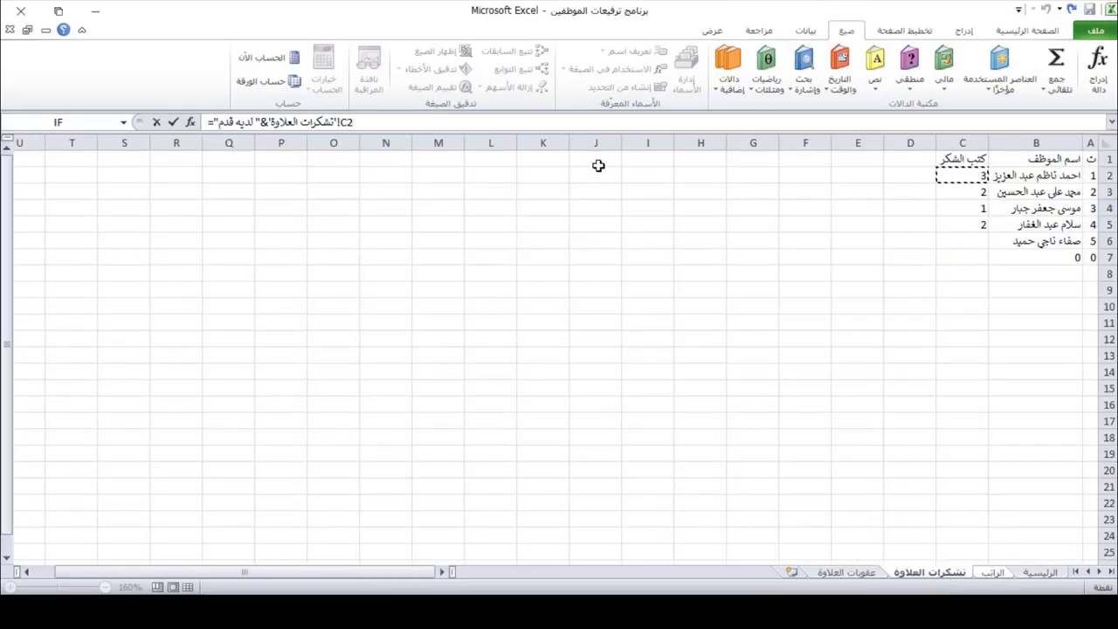
pyautogui.write('&" "&"شهر')
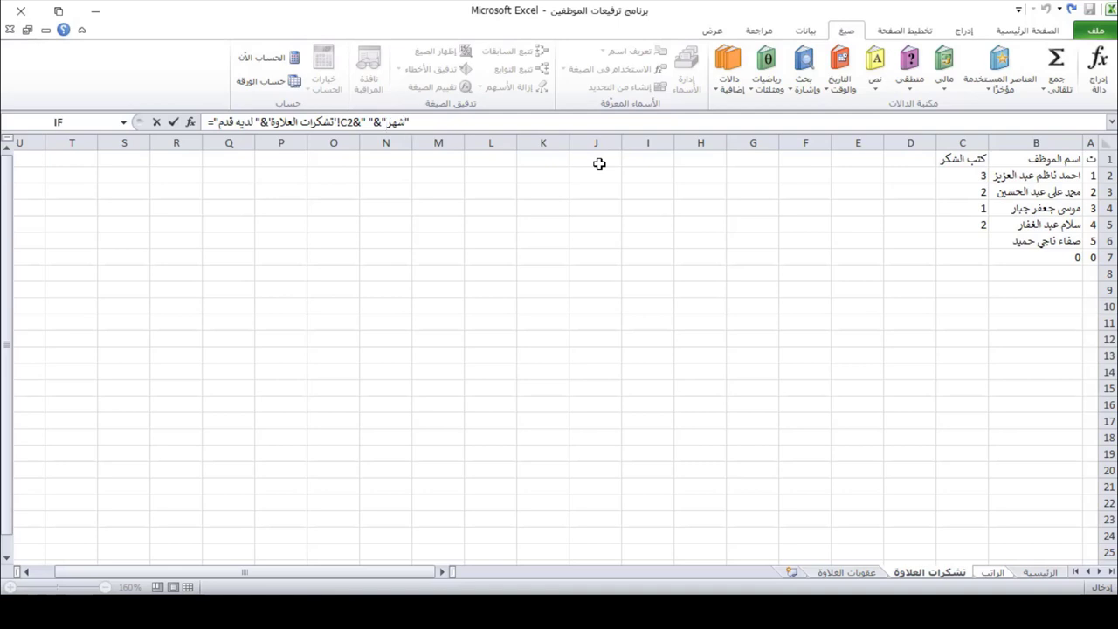
pyautogui.press('Return')
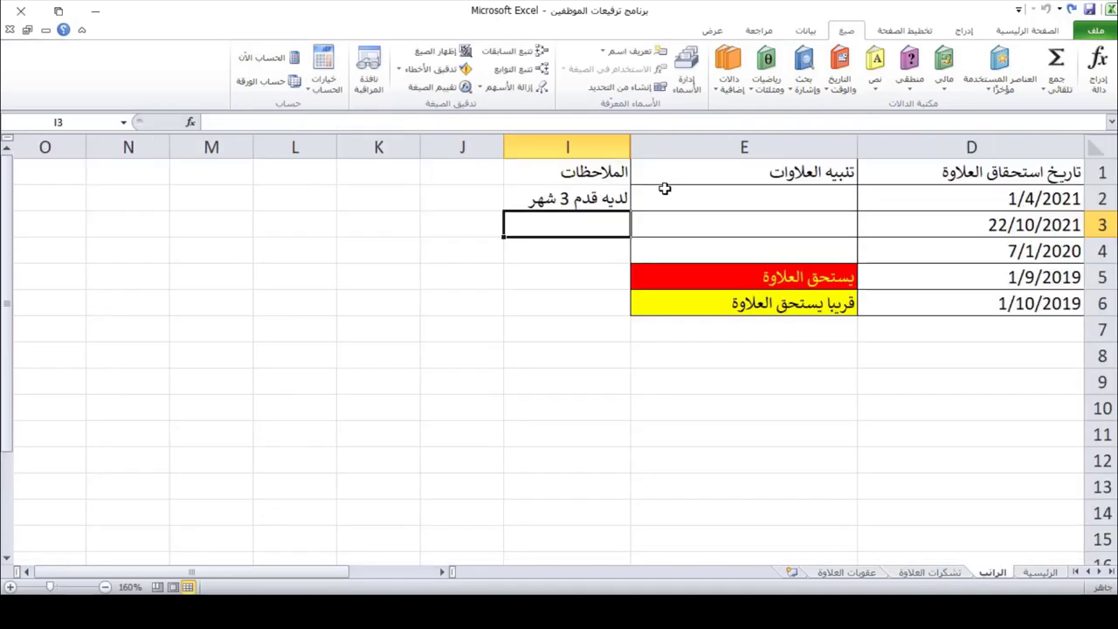
# - Fill the I2 notes formula down through I6 of the الراتب sheet
pyautogui.click(610, 199)
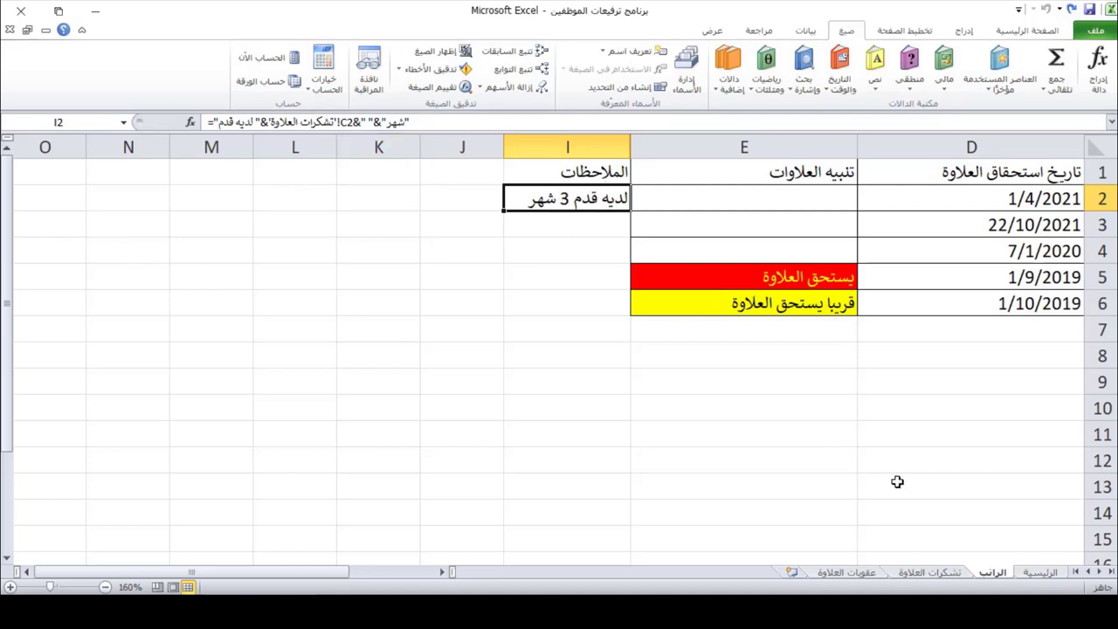
pyautogui.click(950, 575)
pyautogui.click(993, 573)
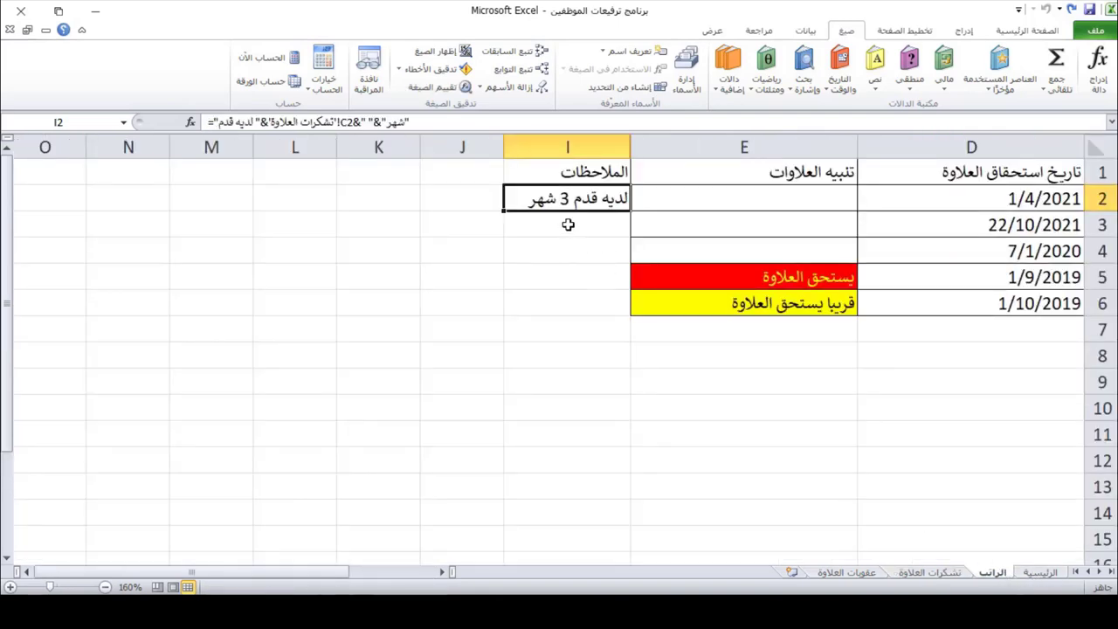
pyautogui.doubleClick(503, 210)
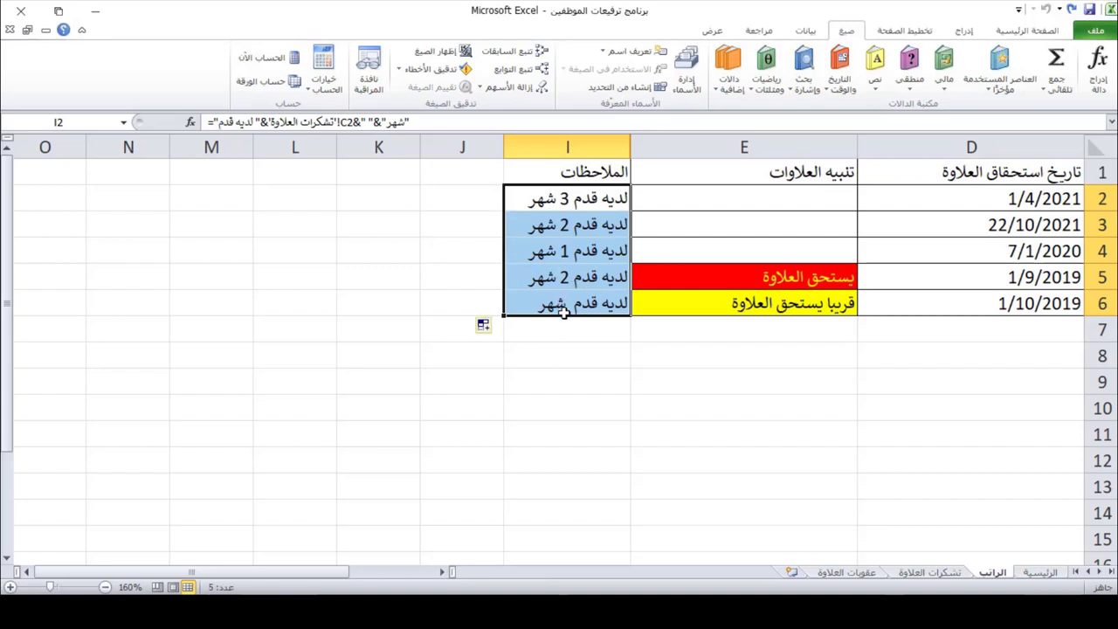
pyautogui.click(566, 403)
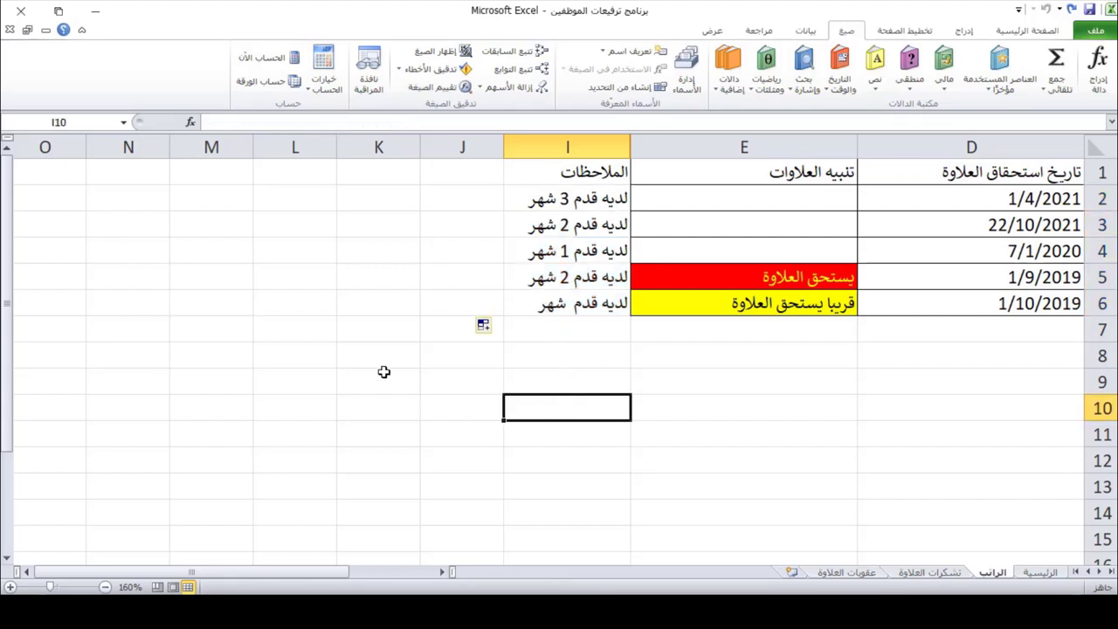
# - Compare the note in I6 with the same employee's كتب الشكر entry in C6 of the تشكرات العلاوة sheet
pyautogui.click(560, 308)
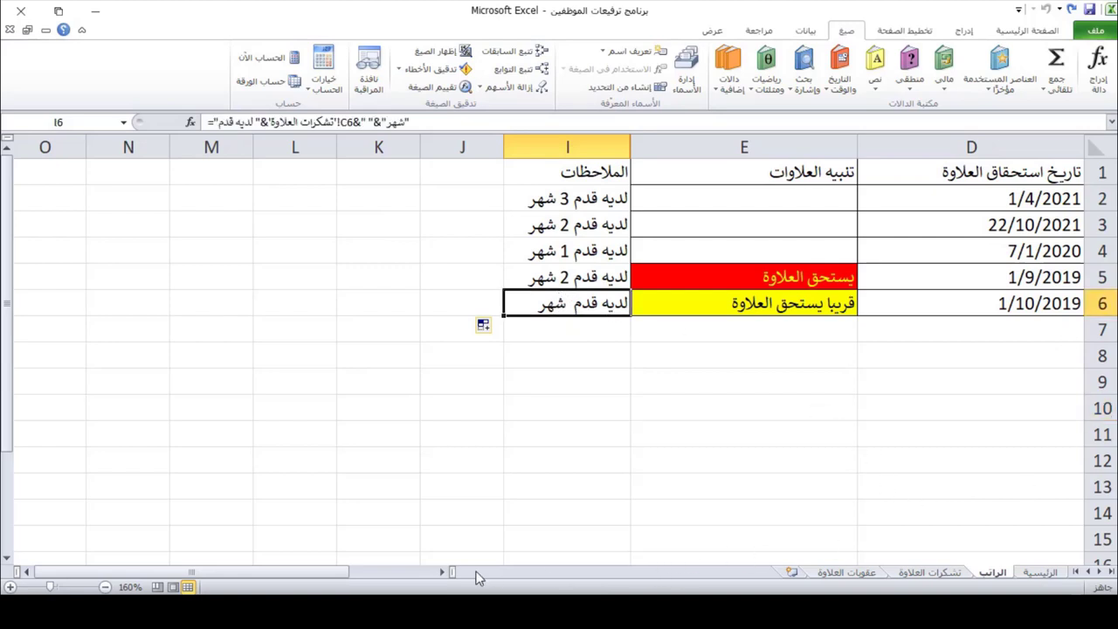
pyautogui.moveTo(347, 572); pyautogui.dragTo(410, 572)
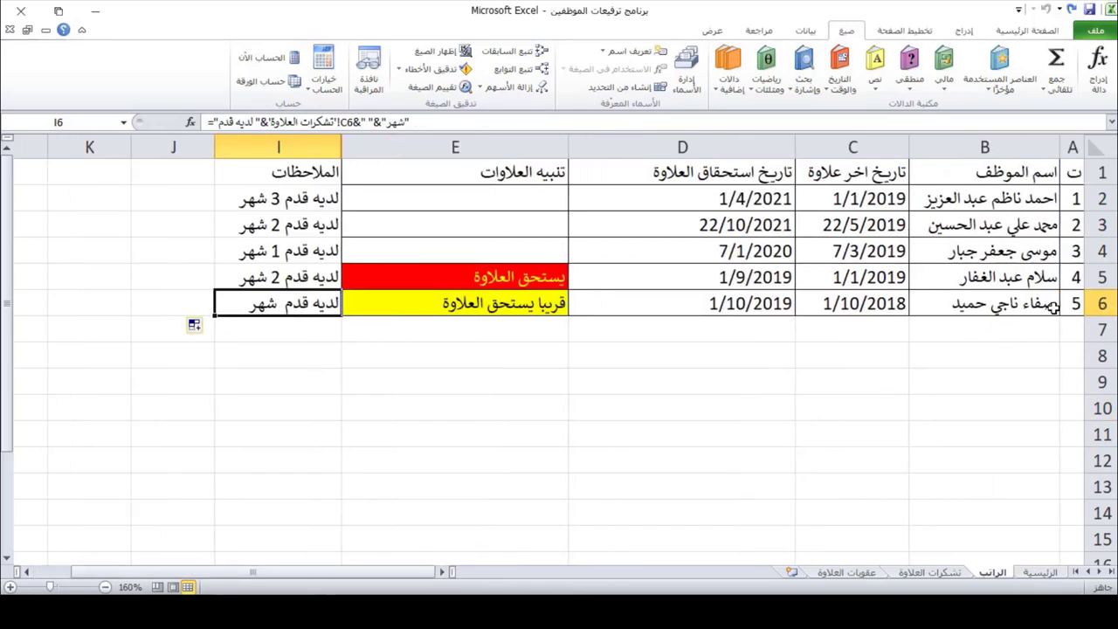
pyautogui.click(930, 572)
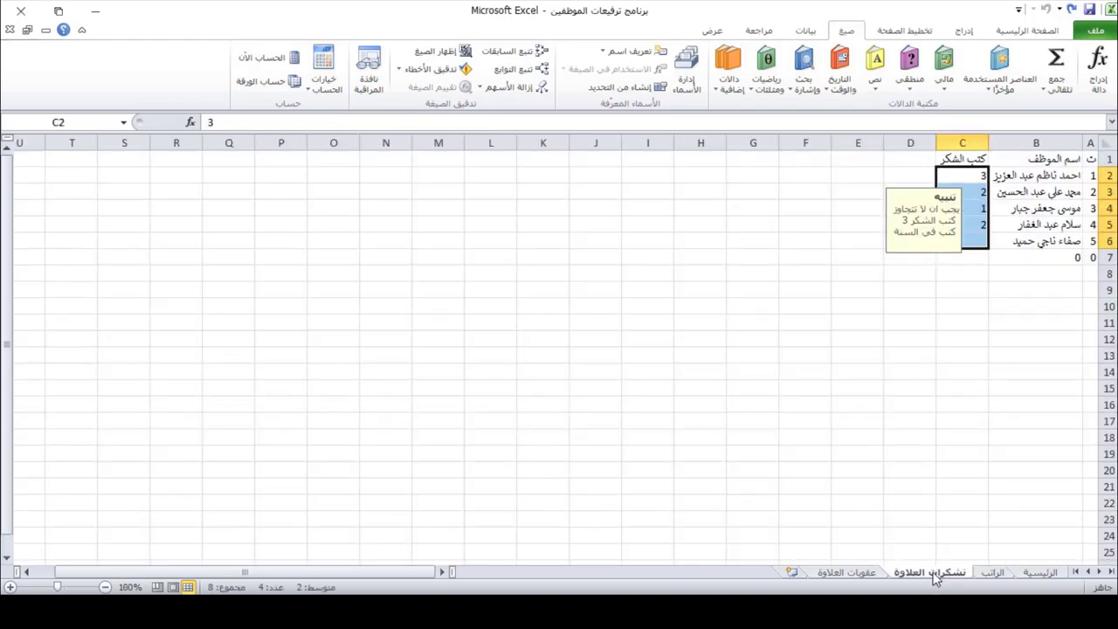
pyautogui.click(1037, 255)
pyautogui.click(974, 240)
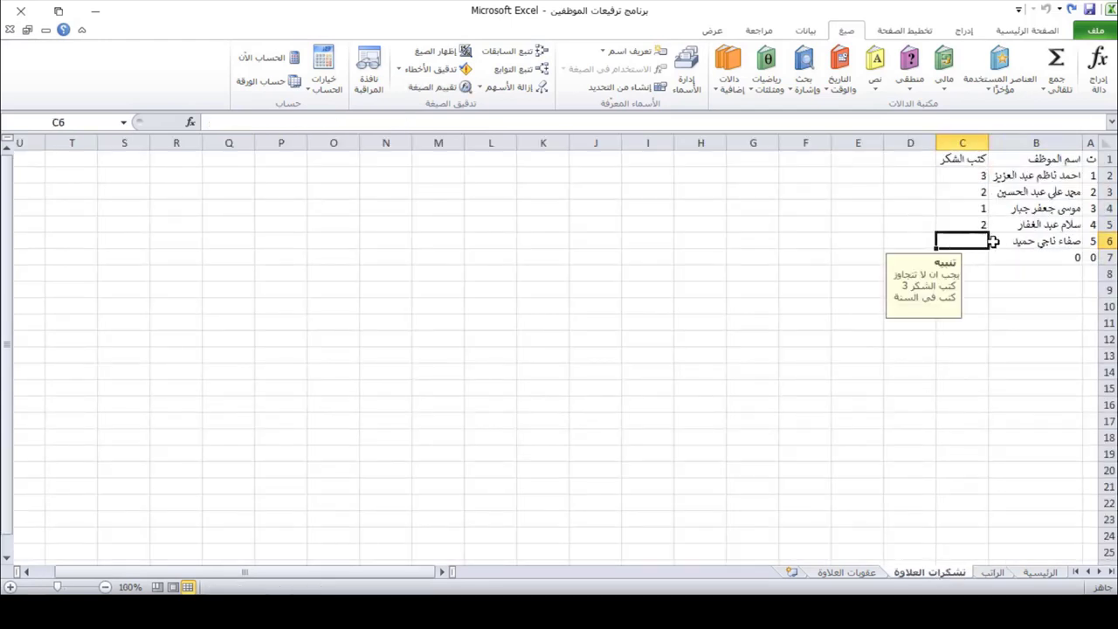
pyautogui.click(1044, 573)
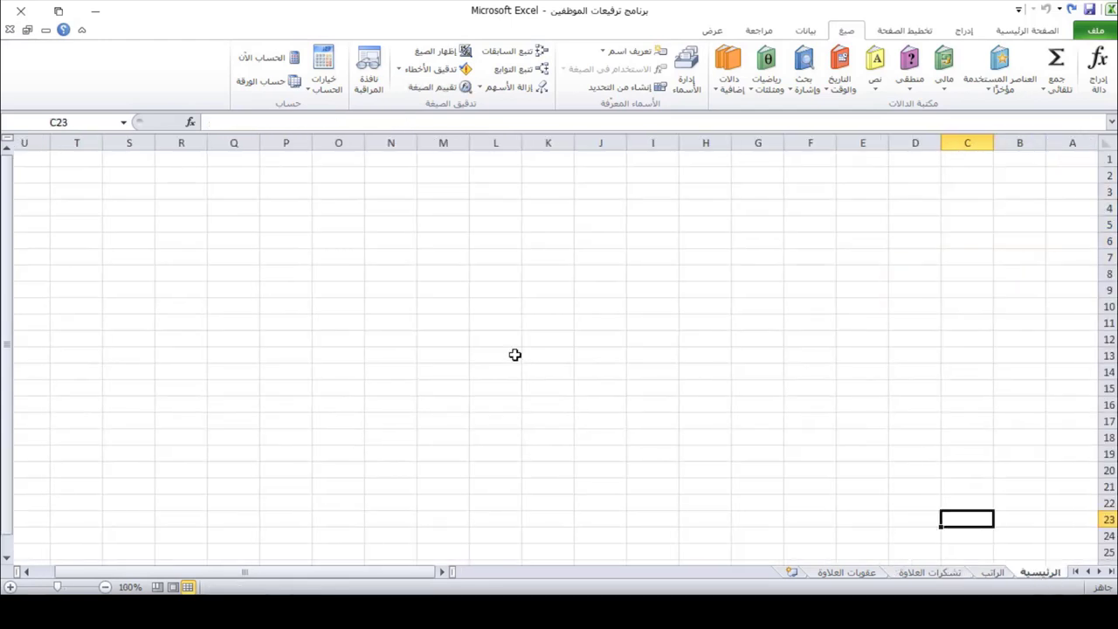
pyautogui.click(993, 571)
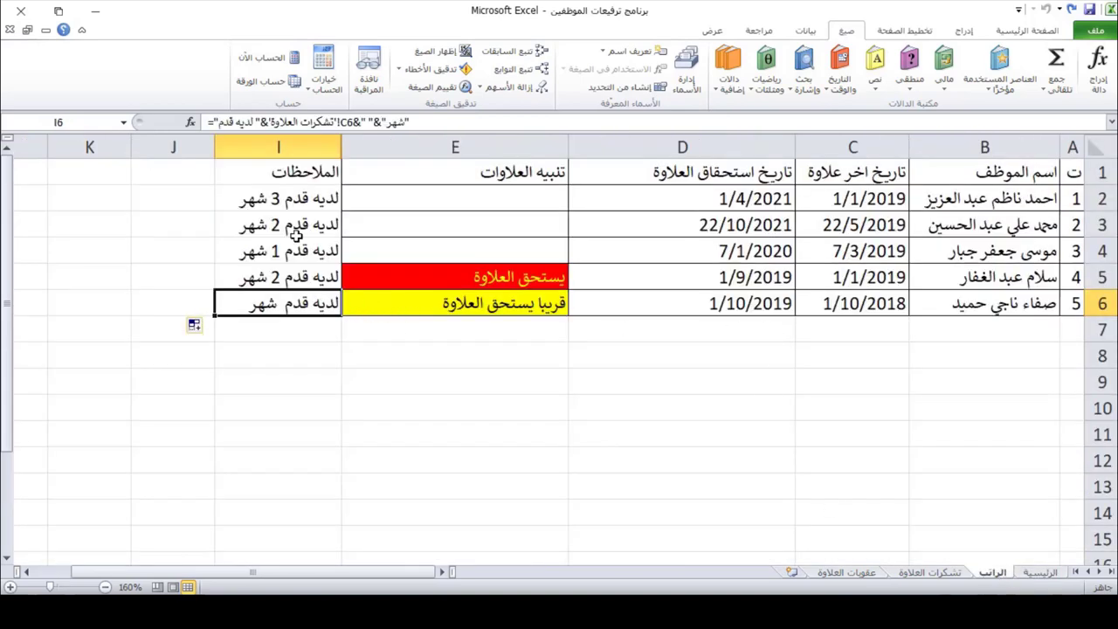
# - Cut the expression after the equals sign from the I2 formula and clear the cell
pyautogui.click(289, 198)
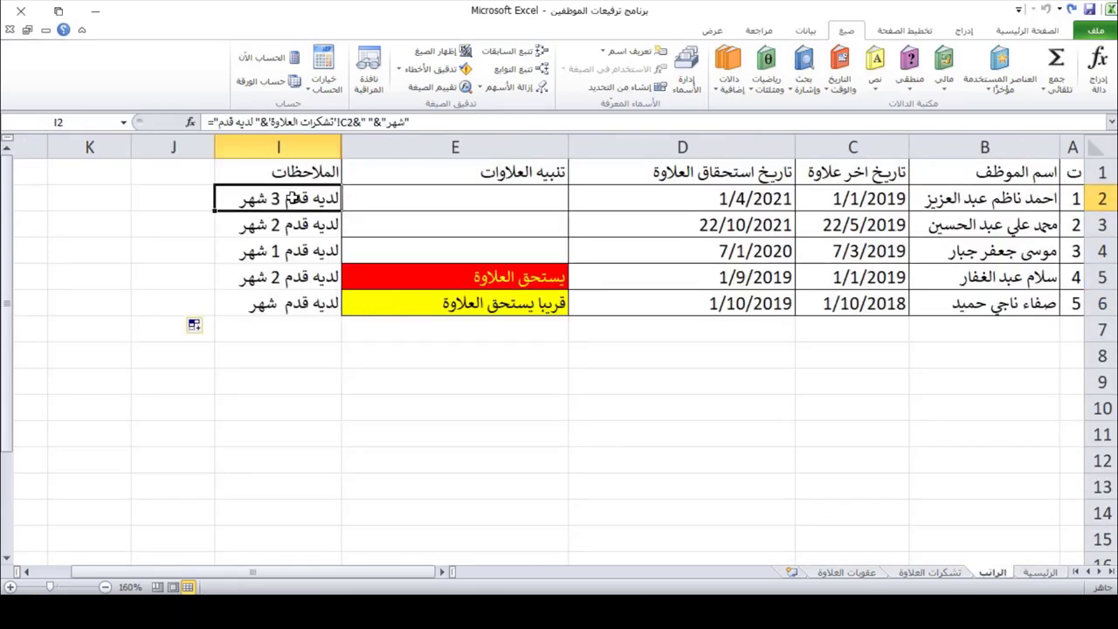
pyautogui.click(426, 122)
pyautogui.moveTo(410, 122); pyautogui.dragTo(192, 123)
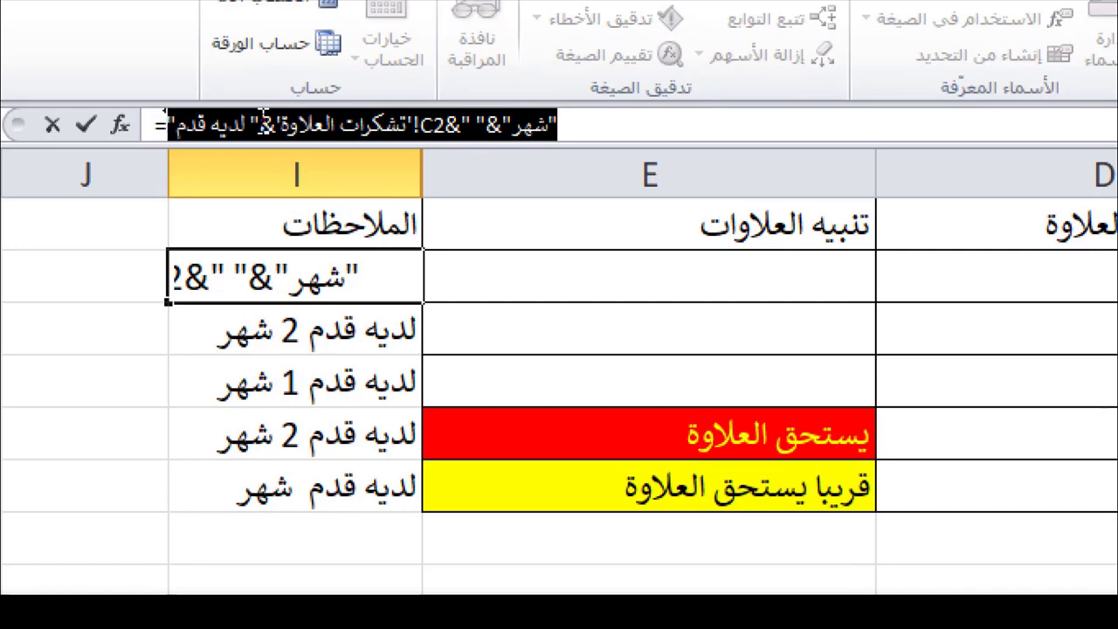
pyautogui.rightClick(264, 120)
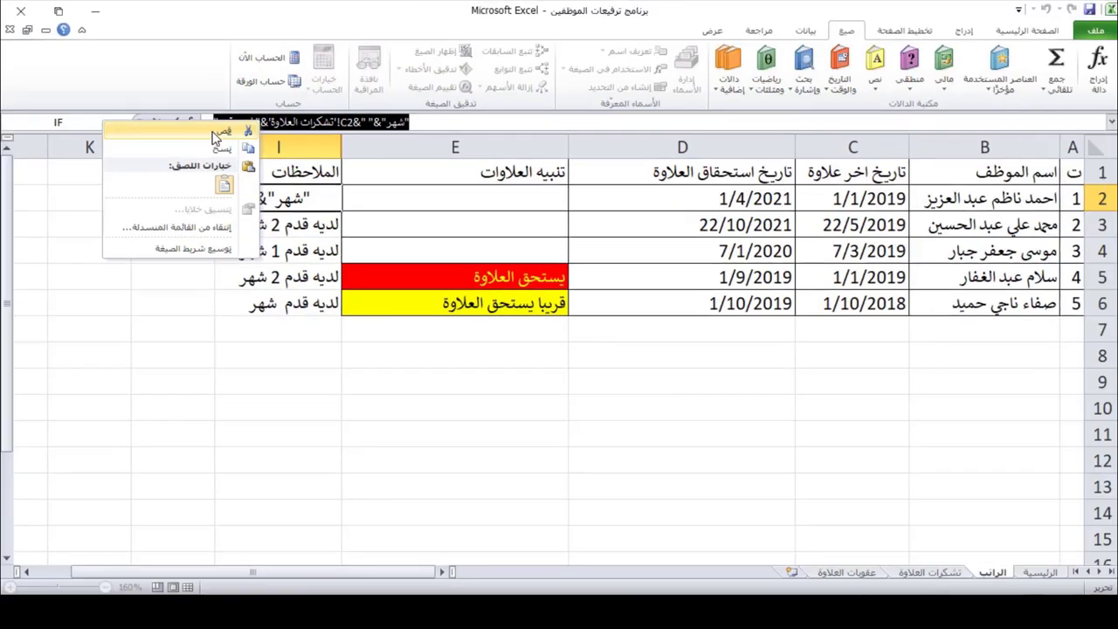
pyautogui.click(216, 137)
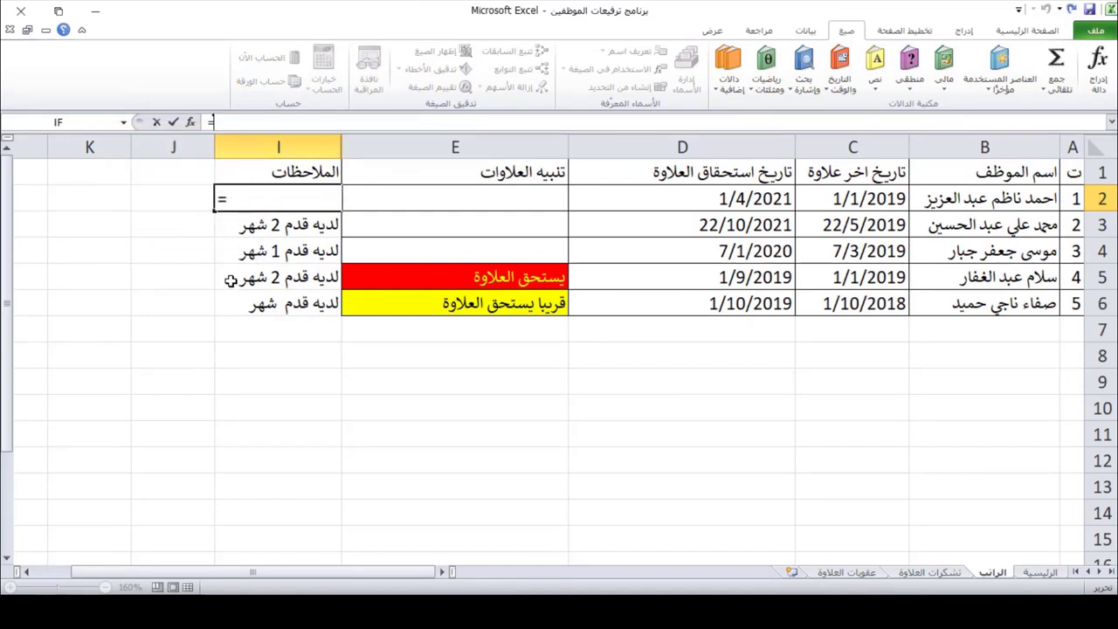
pyautogui.press('Escape')
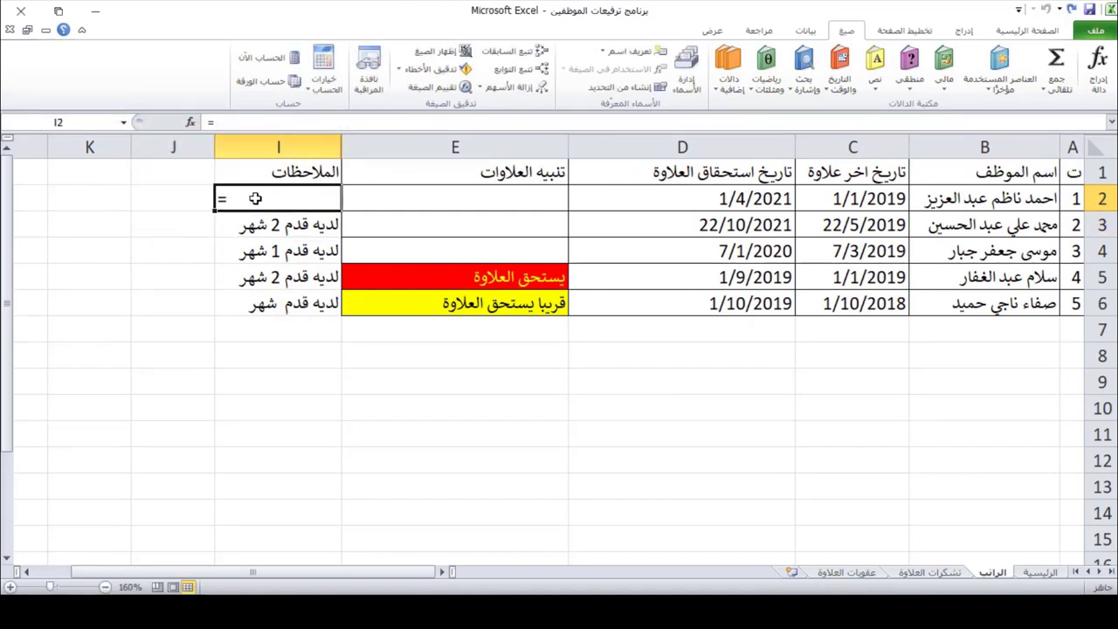
pyautogui.press('Delete')
pyautogui.click(281, 356)
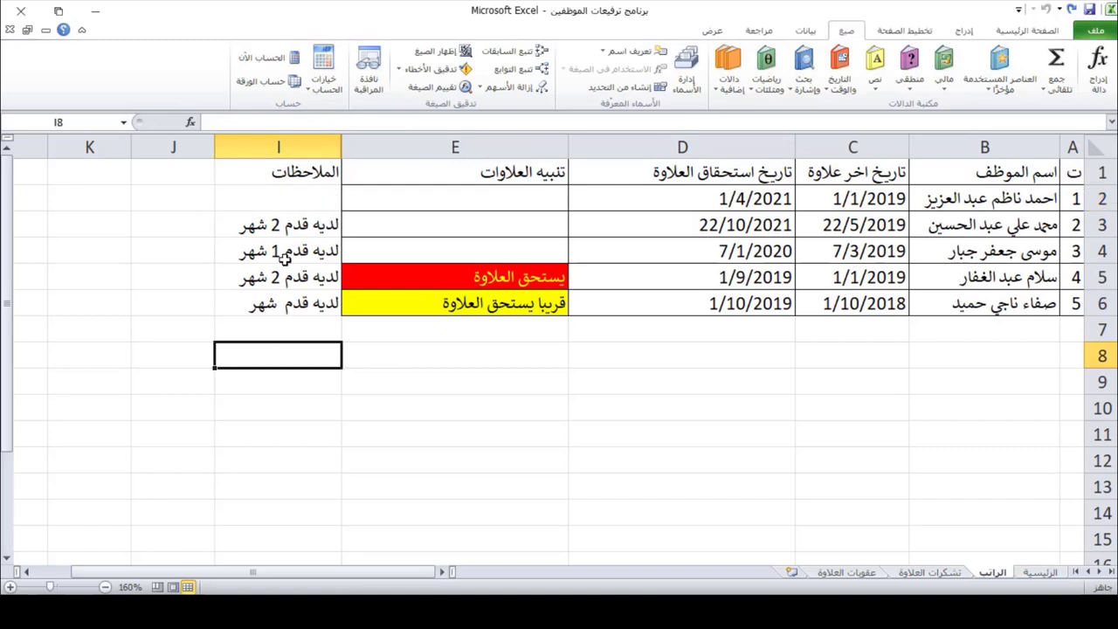
# - Insert an IF function in I2 with the logical test 'تشكرات العلاوة'!C2>0
pyautogui.click(296, 194)
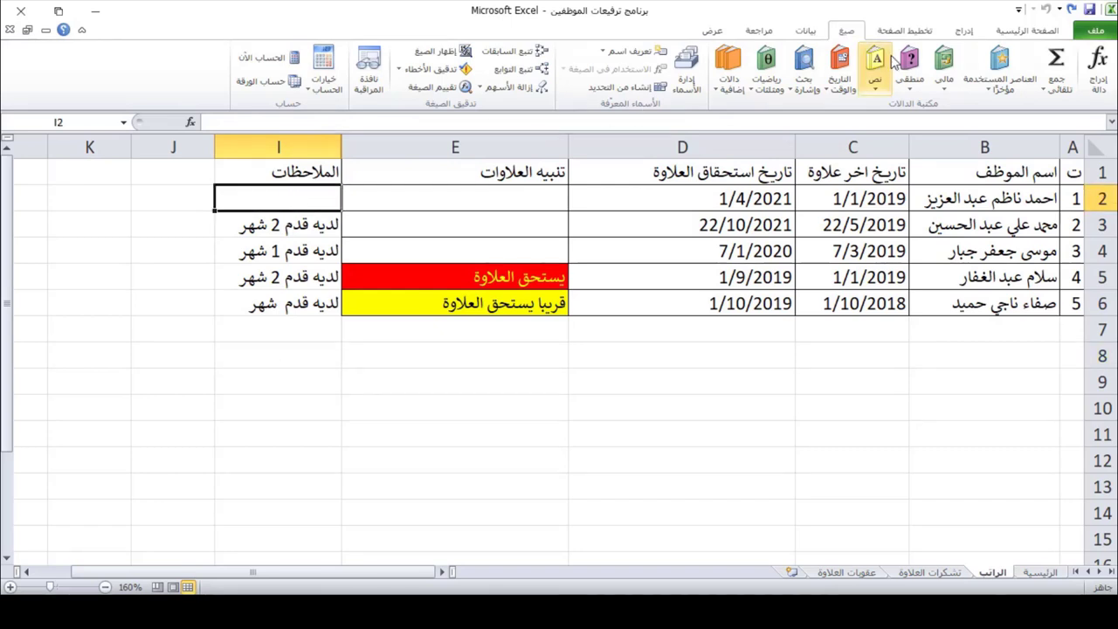
pyautogui.click(912, 89)
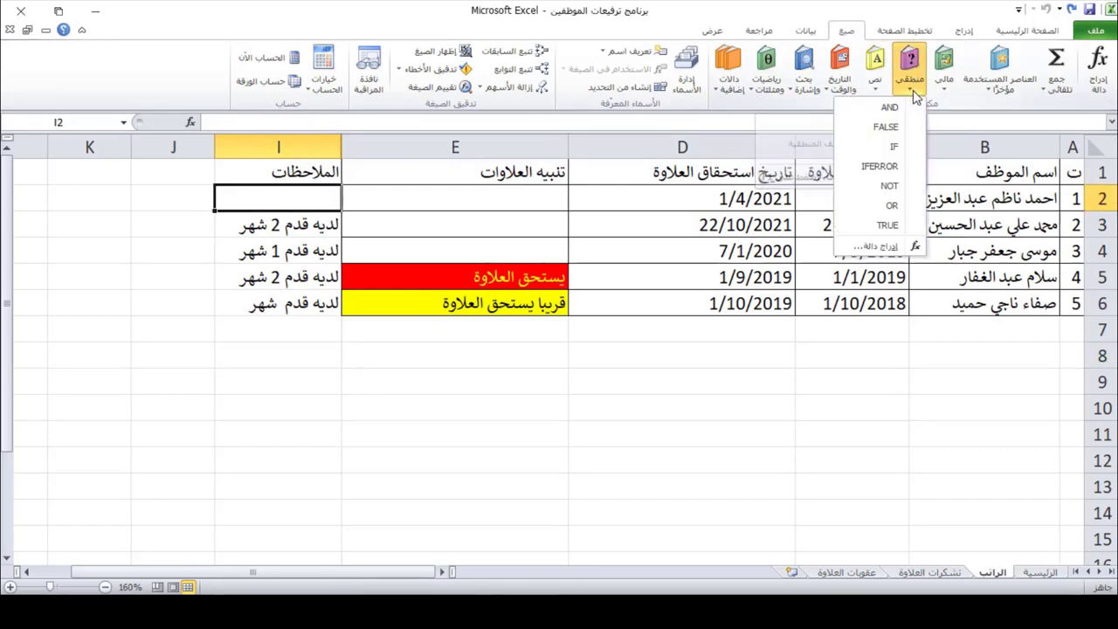
pyautogui.click(887, 148)
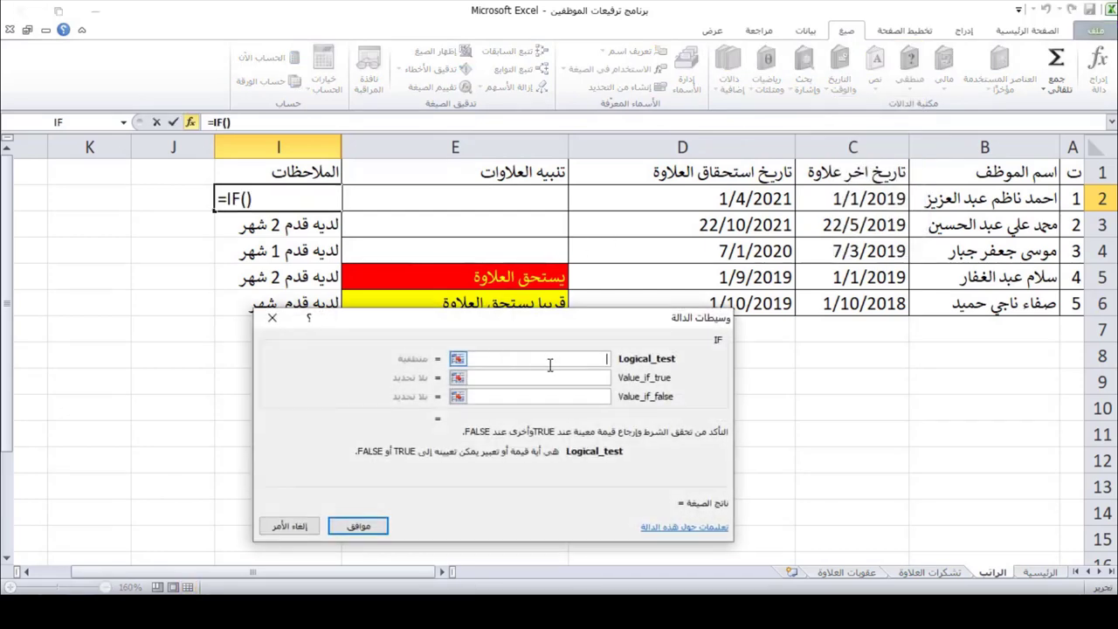
pyautogui.click(943, 574)
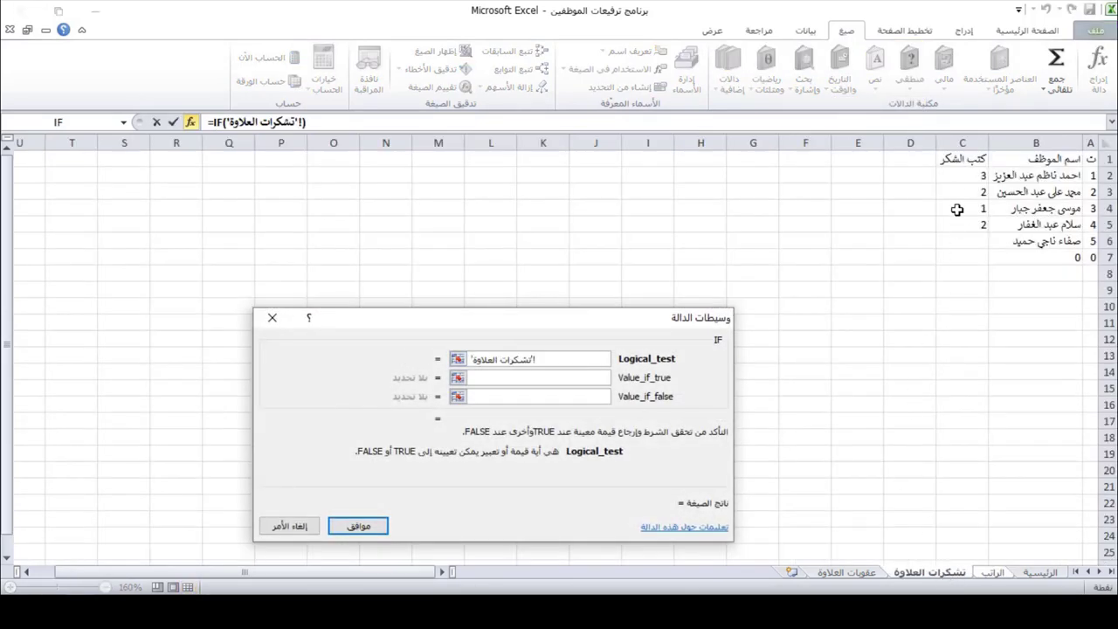
pyautogui.click(953, 176)
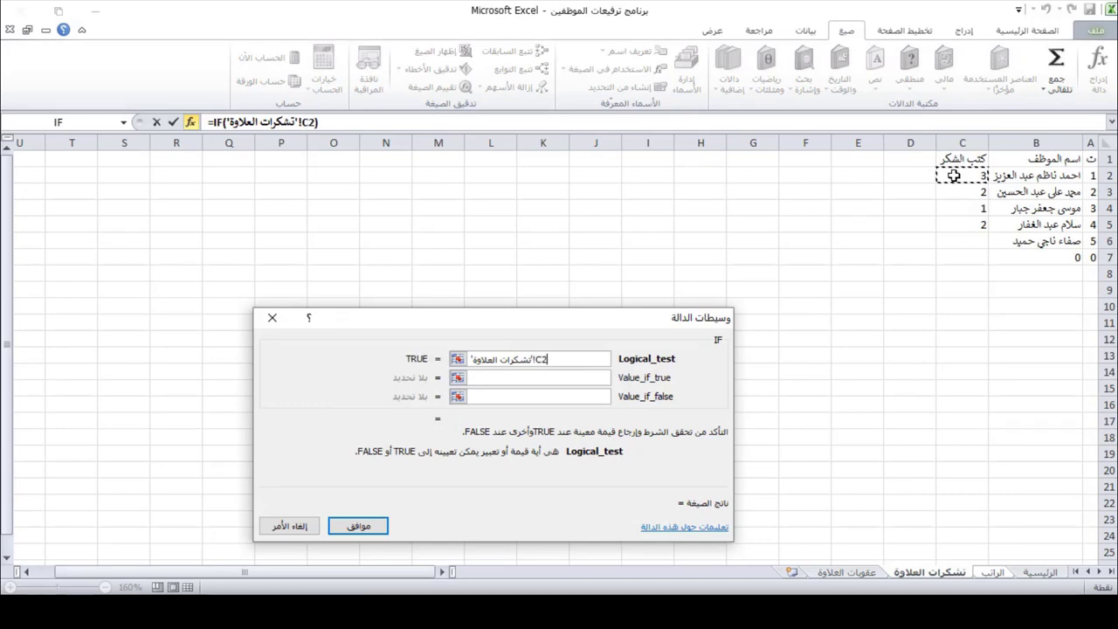
pyautogui.write('<')
pyautogui.write('0')
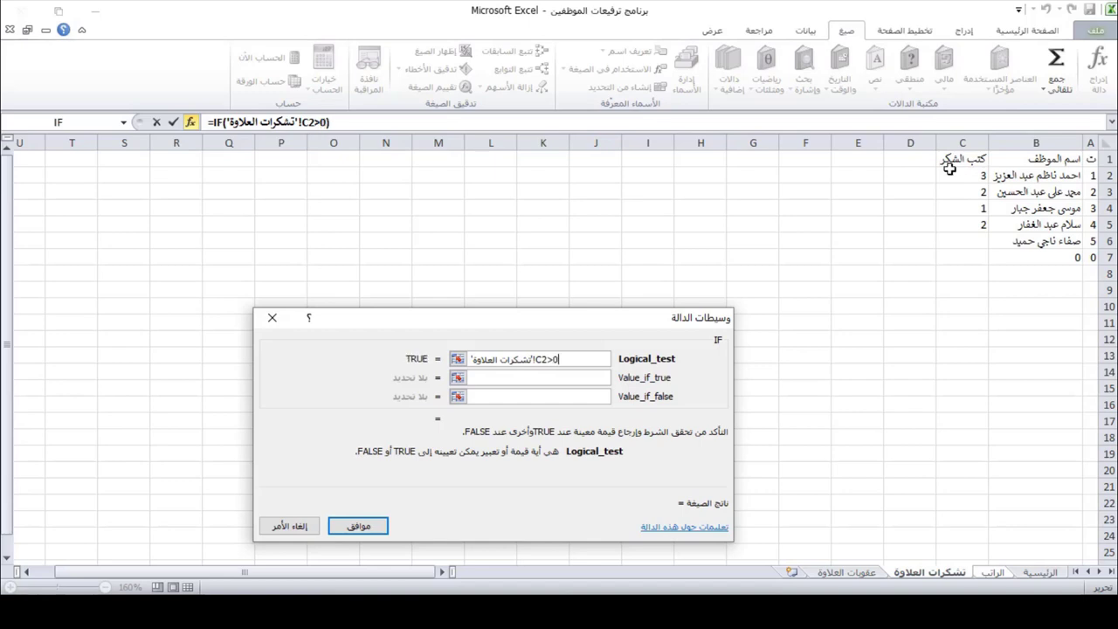
# - Set the IF's true value to the cut expression "لديه قدم "&'تشكرات العلاوة'!C2&" "&"شهر" and its false value to " ", and accept the function
pyautogui.click(575, 377)
pyautogui.write('"لديه قدم "&\'تشكرات العلاوة\'!C2&" "&"شهر"')
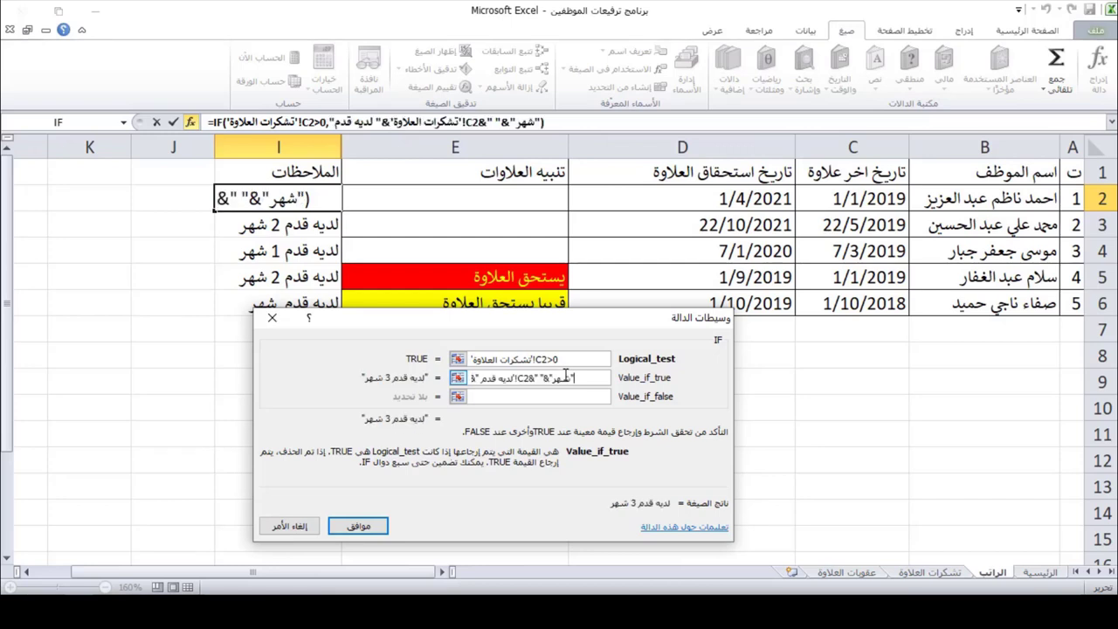
pyautogui.click(555, 398)
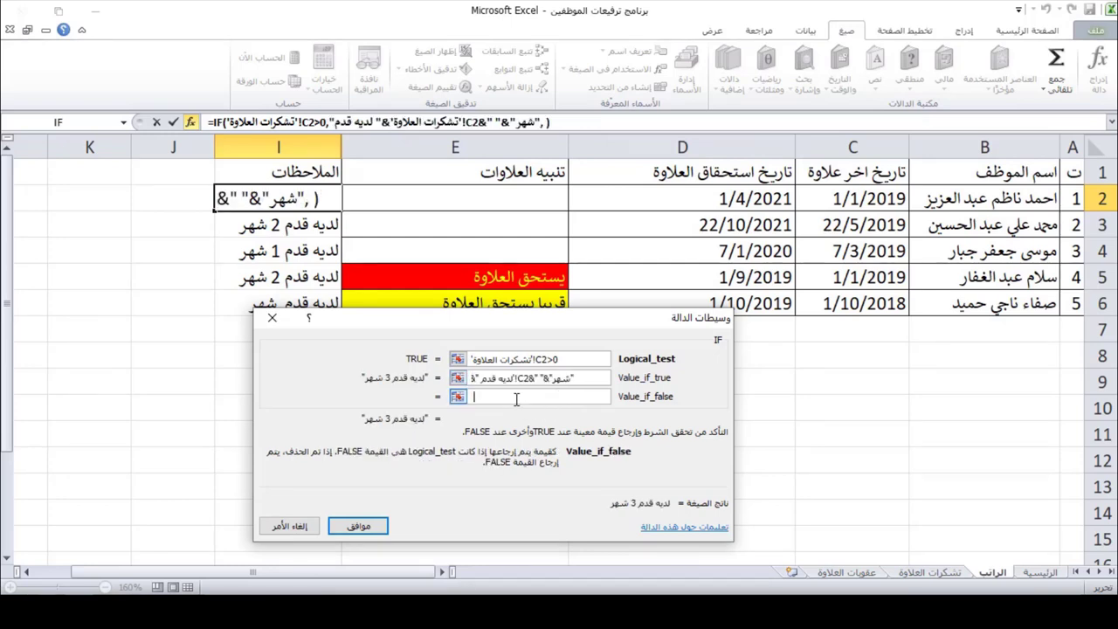
pyautogui.click(360, 527)
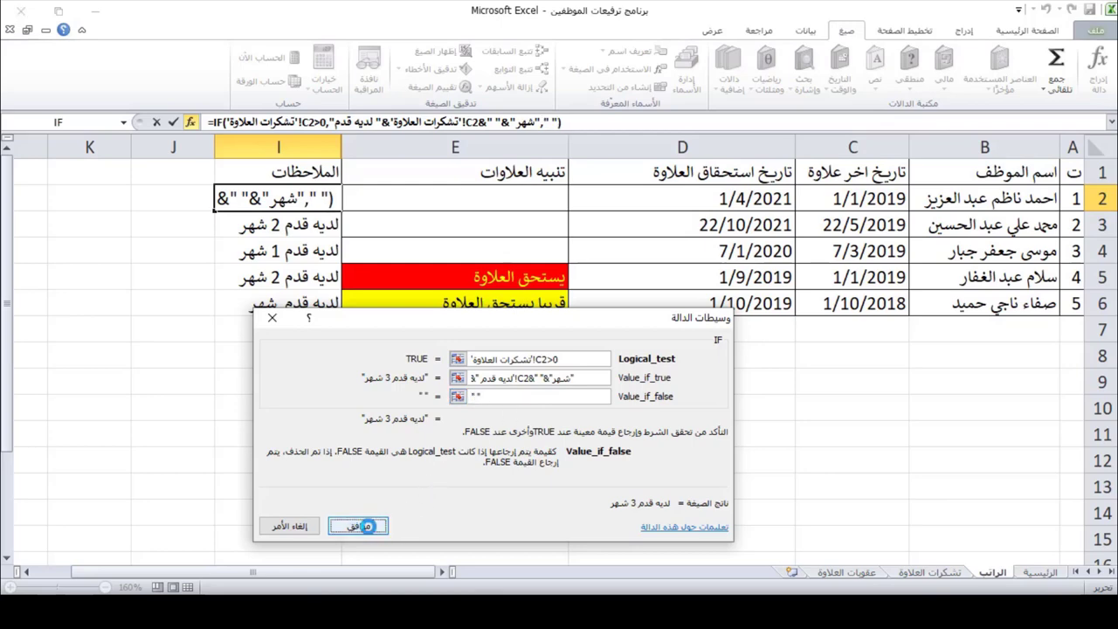
# - Fill the I2 formula down through I6 and compare I6 with the same employee's كتب الشكر entry in the تشكرات العلاوة sheet
pyautogui.doubleClick(214, 209)
pyautogui.click(261, 301)
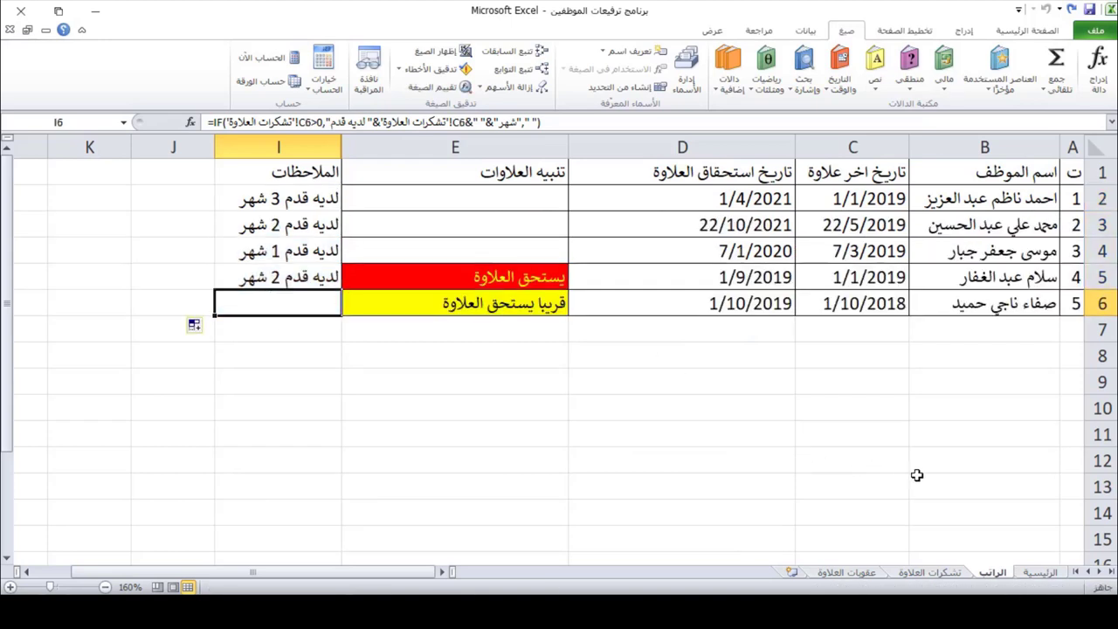
pyautogui.click(935, 573)
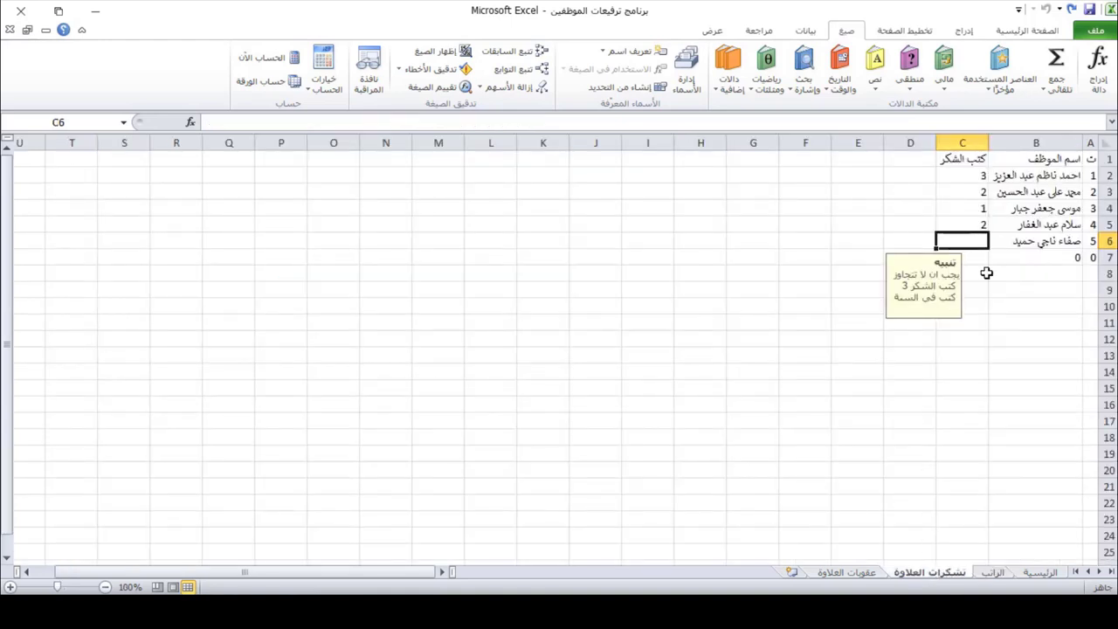
pyautogui.click(992, 573)
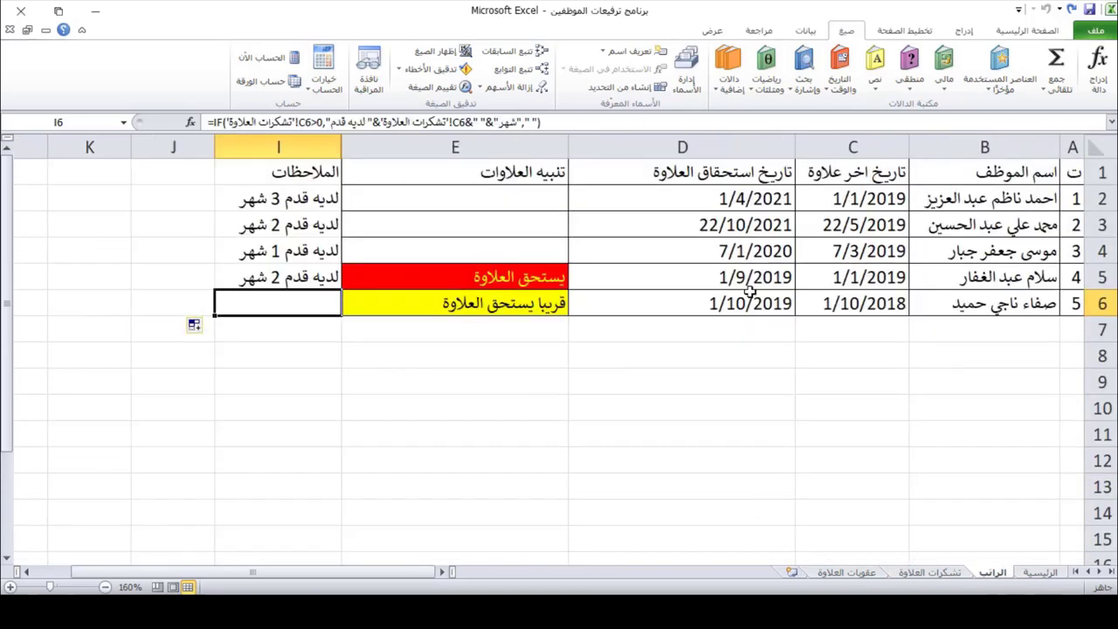
pyautogui.click(386, 380)
# - Fill the header row cells from A1 to I1 with a light blue theme color
pyautogui.moveTo(293, 172); pyautogui.dragTo(1074, 172)
pyautogui.click(1034, 32)
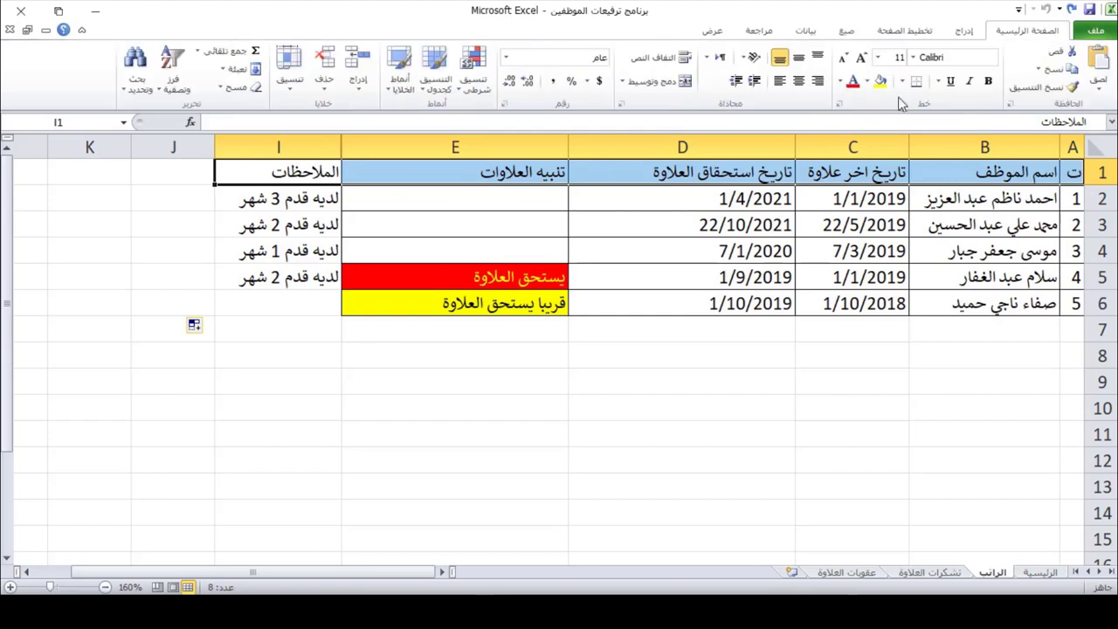
pyautogui.click(871, 81)
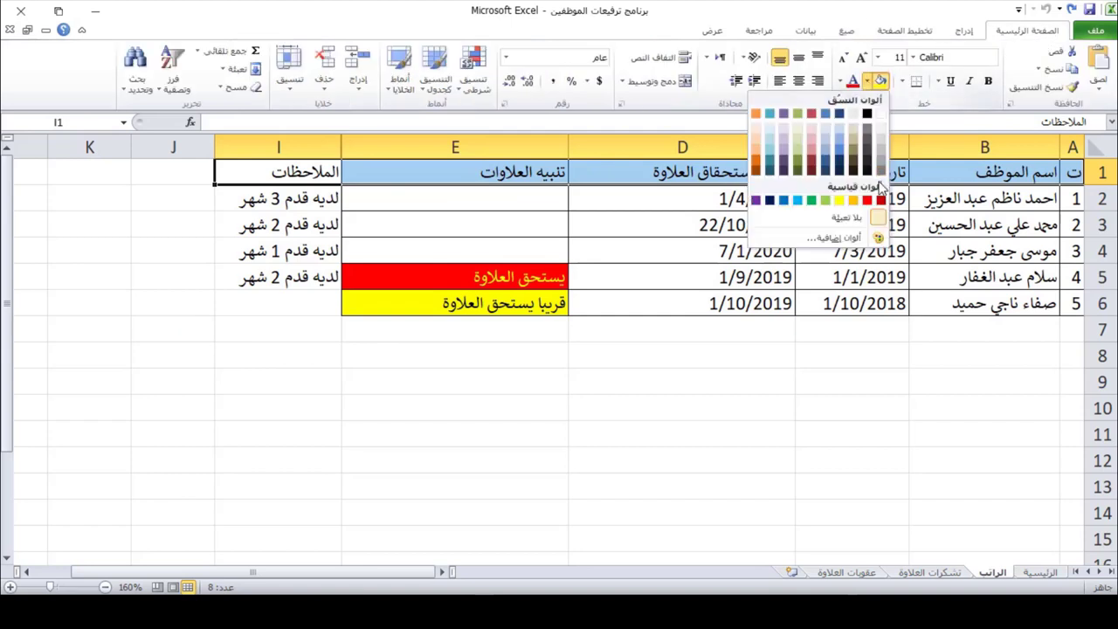
pyautogui.click(826, 134)
pyautogui.click(674, 420)
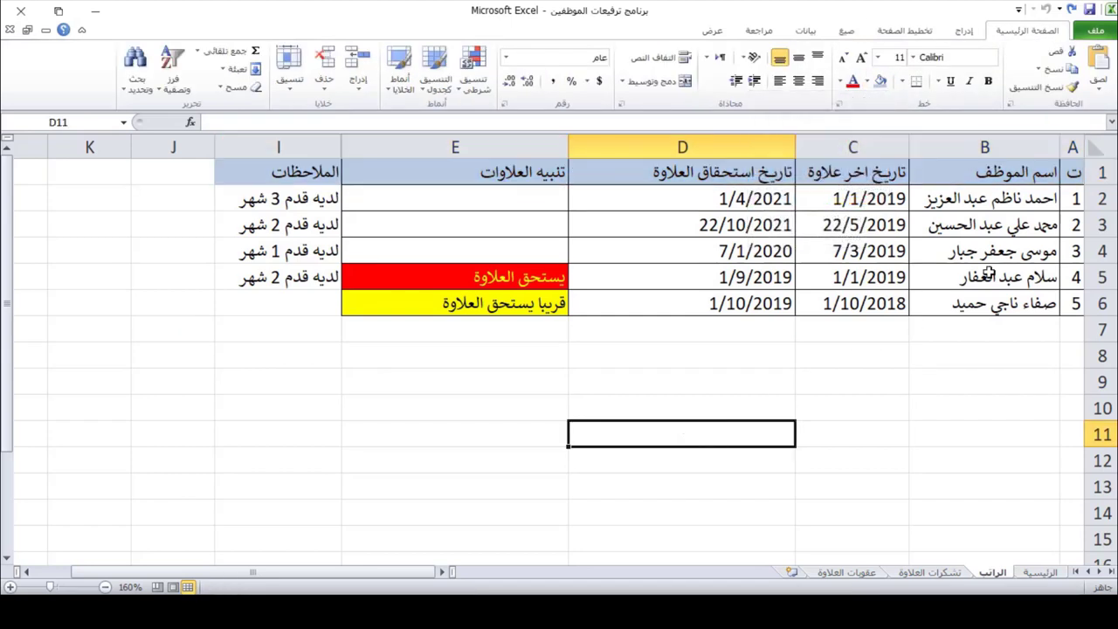
# - Set the font size of columns A through I to 14
pyautogui.moveTo(1072, 146); pyautogui.dragTo(336, 140)
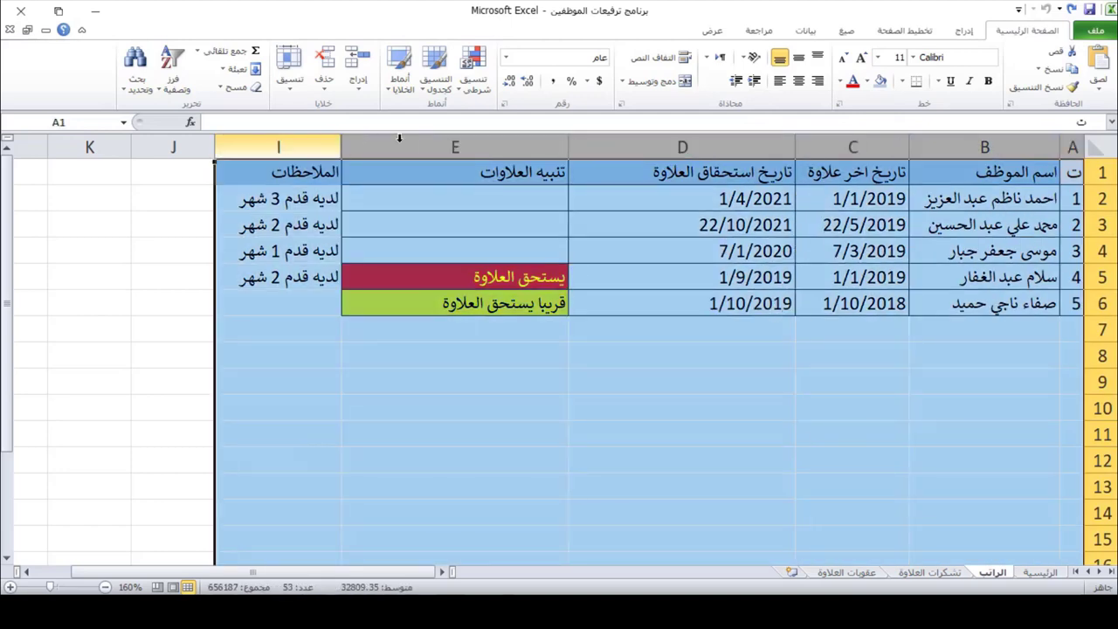
pyautogui.click(877, 59)
pyautogui.click(897, 145)
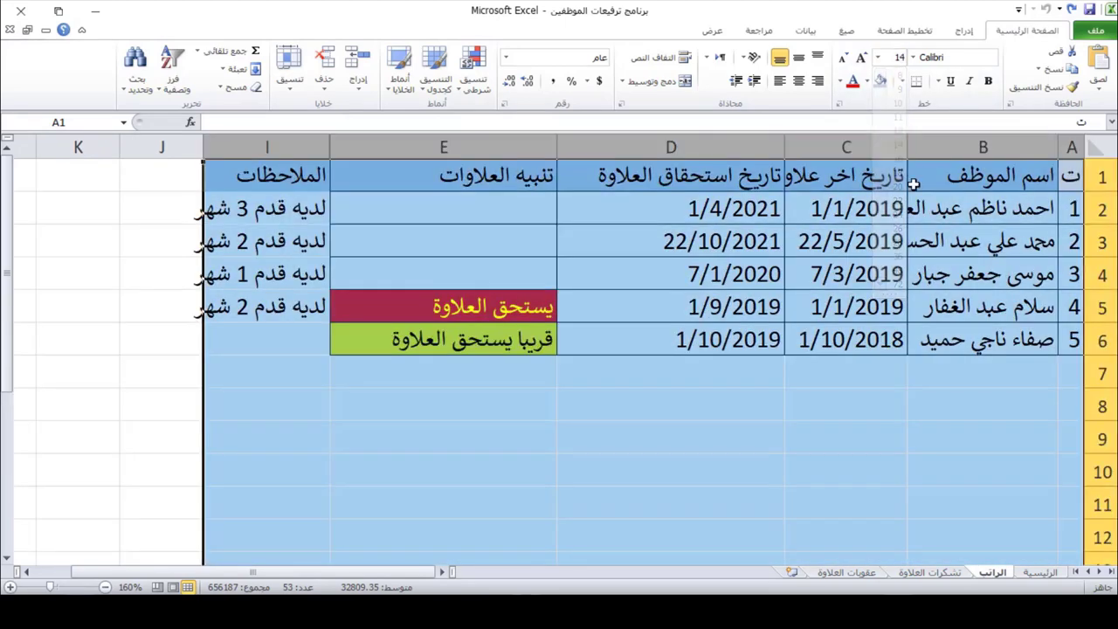
# - Even out the widths of columns A through I, narrow column A, and fit columns D and E to their contents
pyautogui.doubleClick(906, 138)
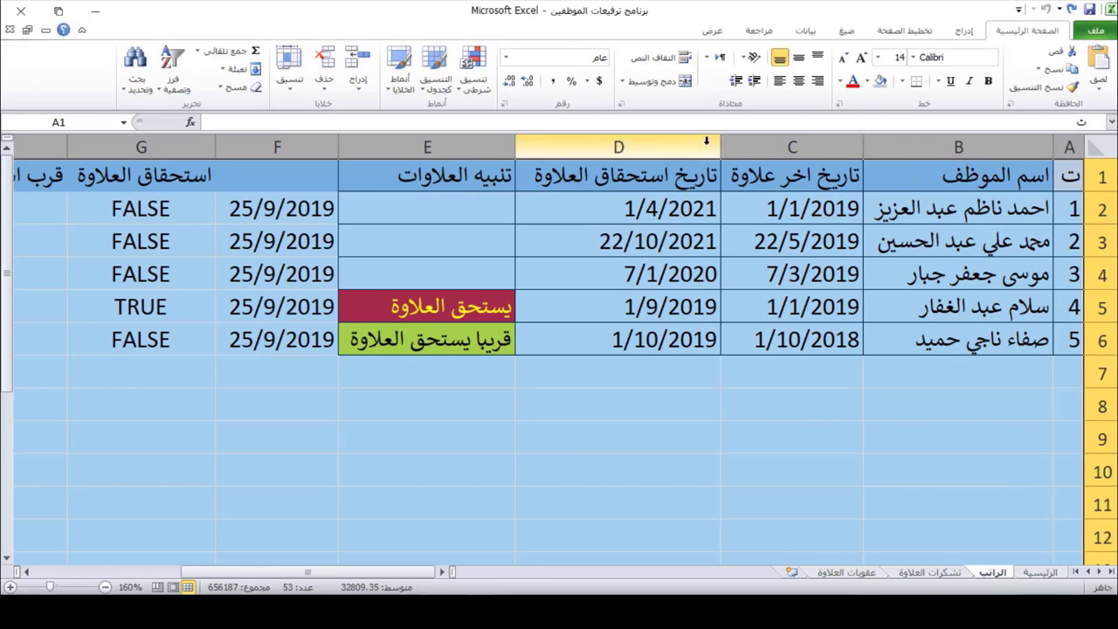
pyautogui.moveTo(721, 148); pyautogui.dragTo(721, 148)
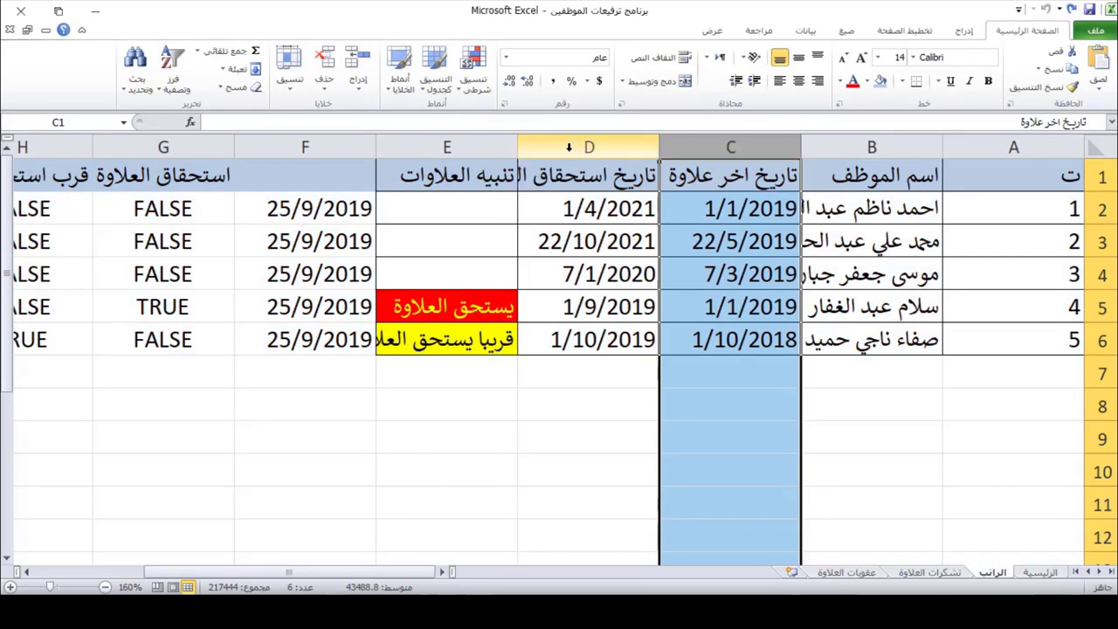
pyautogui.doubleClick(519, 140)
pyautogui.moveTo(947, 143); pyautogui.dragTo(1048, 143)
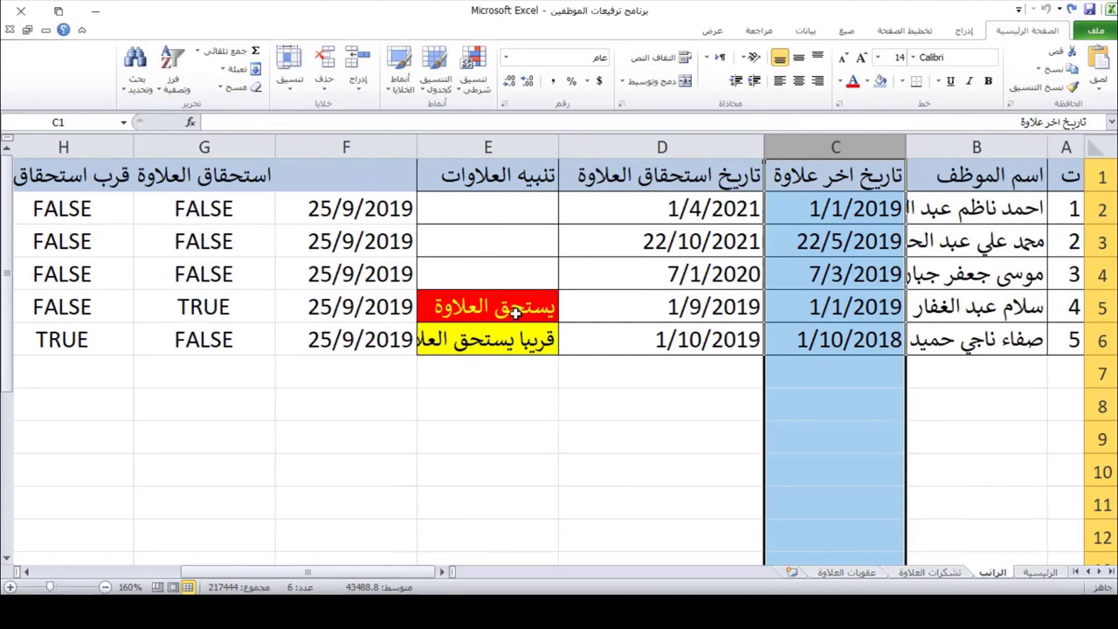
pyautogui.doubleClick(420, 140)
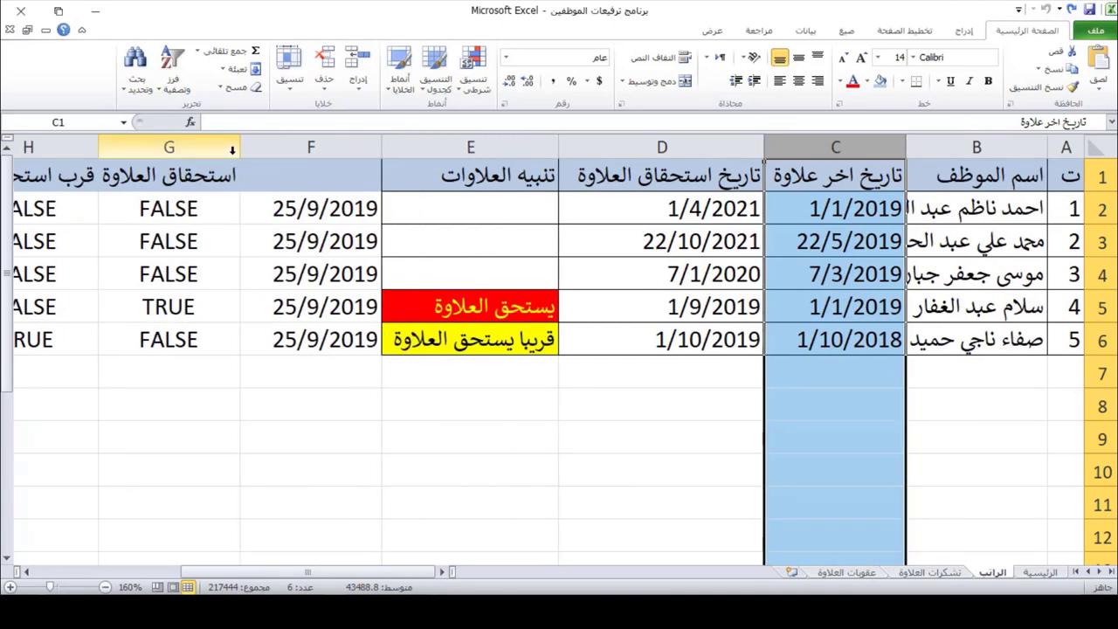
# - Hide helper columns G and H, which hold the استحقاق العلاوة and قرب استحقاق checks
pyautogui.click(104, 587)
pyautogui.click(106, 586)
pyautogui.click(106, 586)
pyautogui.click(106, 586)
pyautogui.click(107, 586)
pyautogui.click(107, 586)
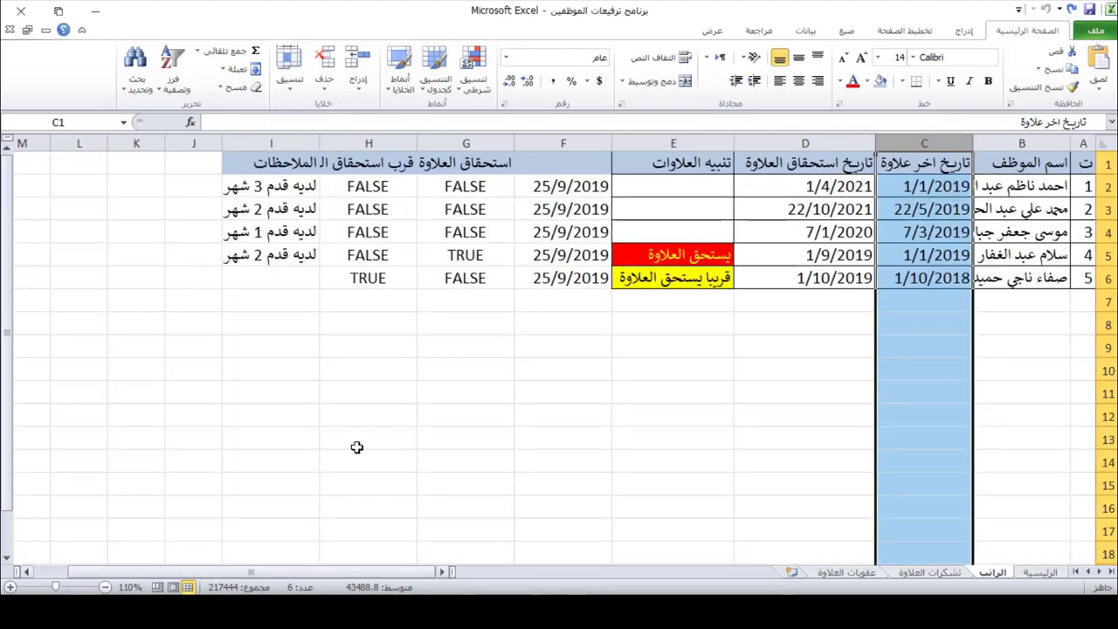
pyautogui.click(486, 371)
pyautogui.moveTo(468, 140); pyautogui.dragTo(378, 140)
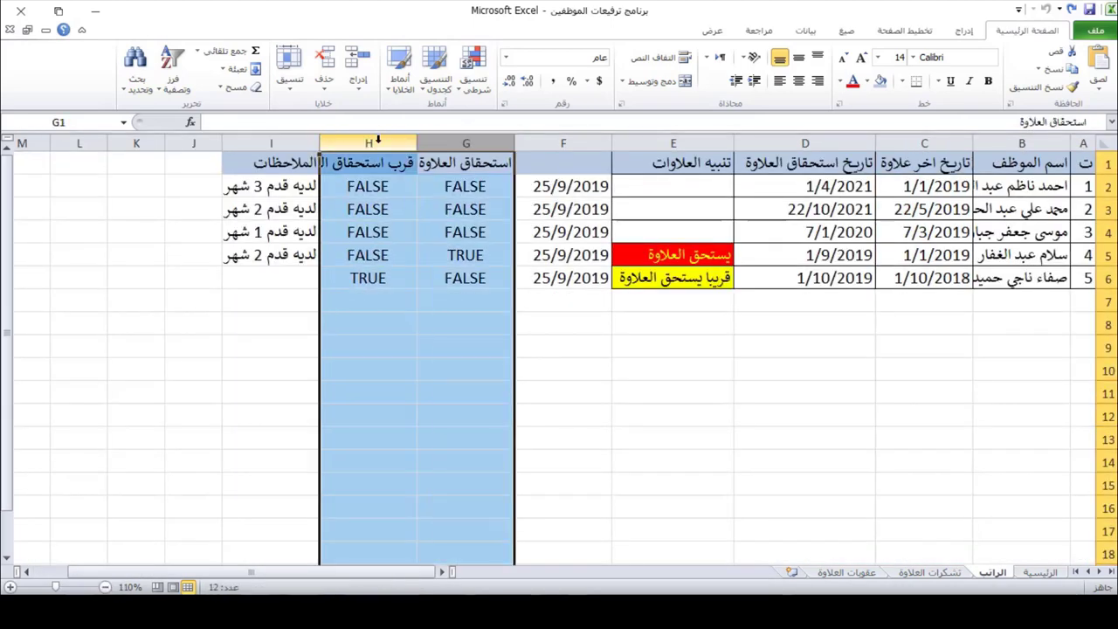
pyautogui.rightClick(377, 140)
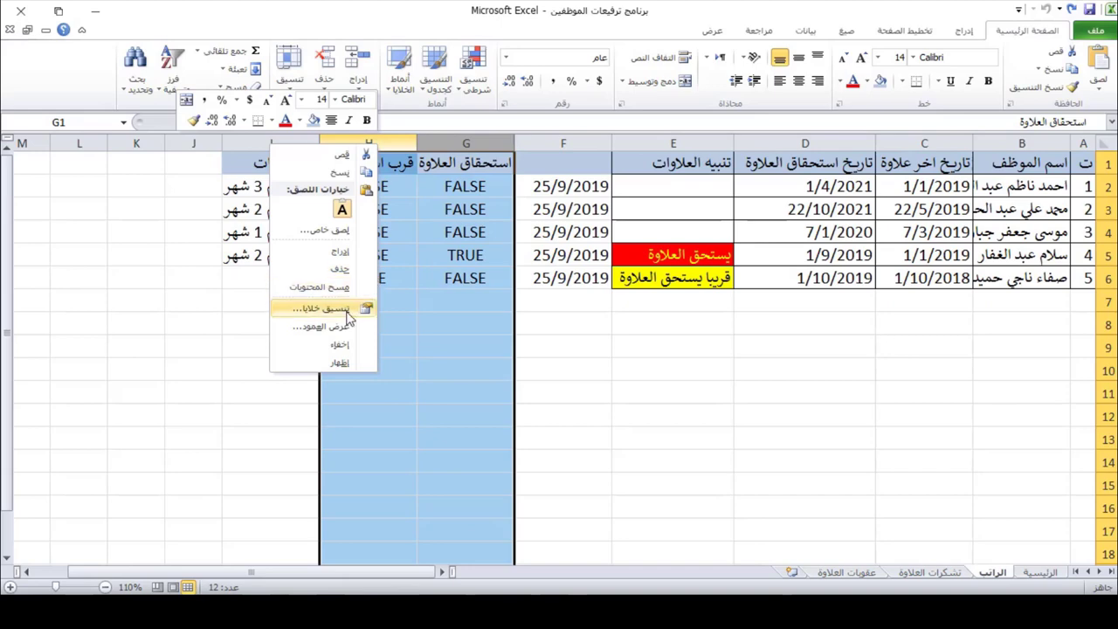
pyautogui.click(342, 344)
pyautogui.click(524, 345)
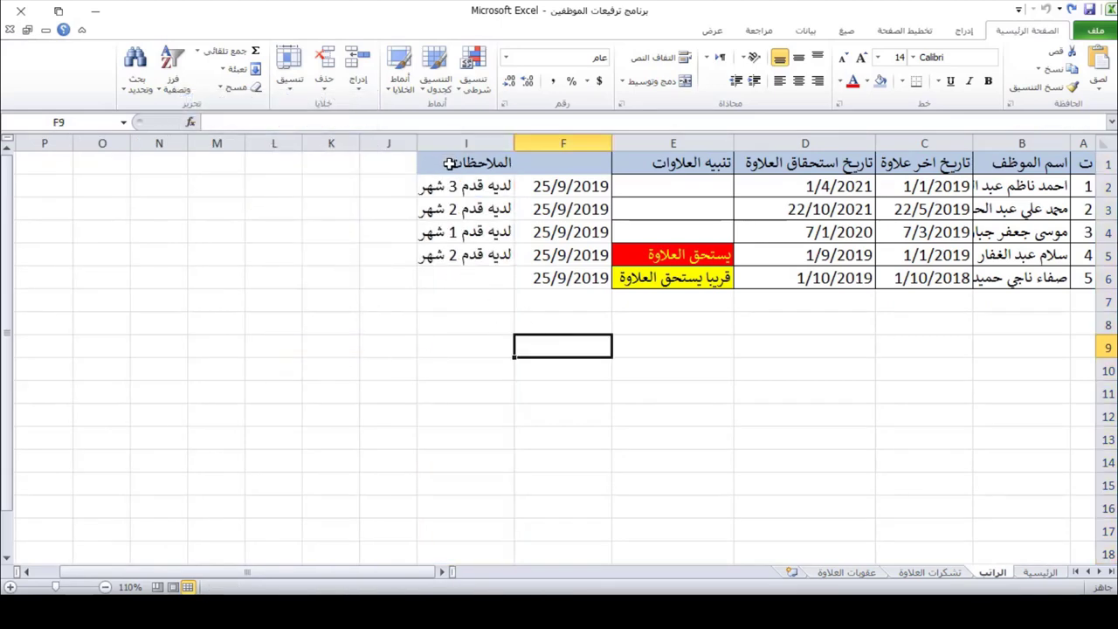
# - Apply all borders to the table range A1:I6
pyautogui.moveTo(449, 164); pyautogui.dragTo(1078, 288)
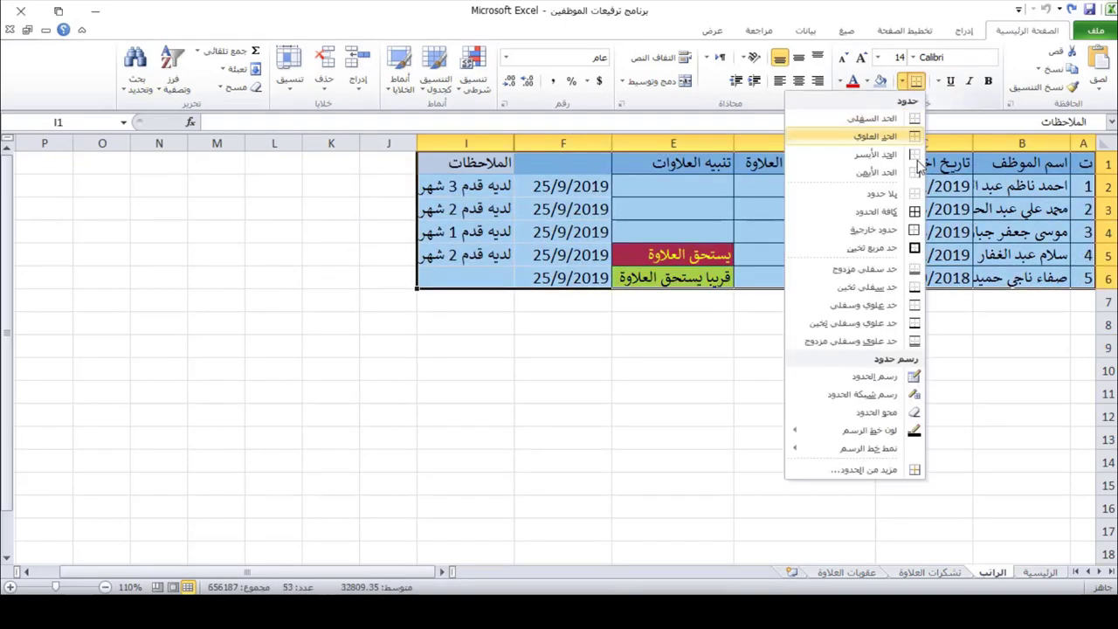
pyautogui.click(903, 83)
pyautogui.click(883, 212)
# - Hide column F, which holds the current-date helper values
pyautogui.rightClick(587, 143)
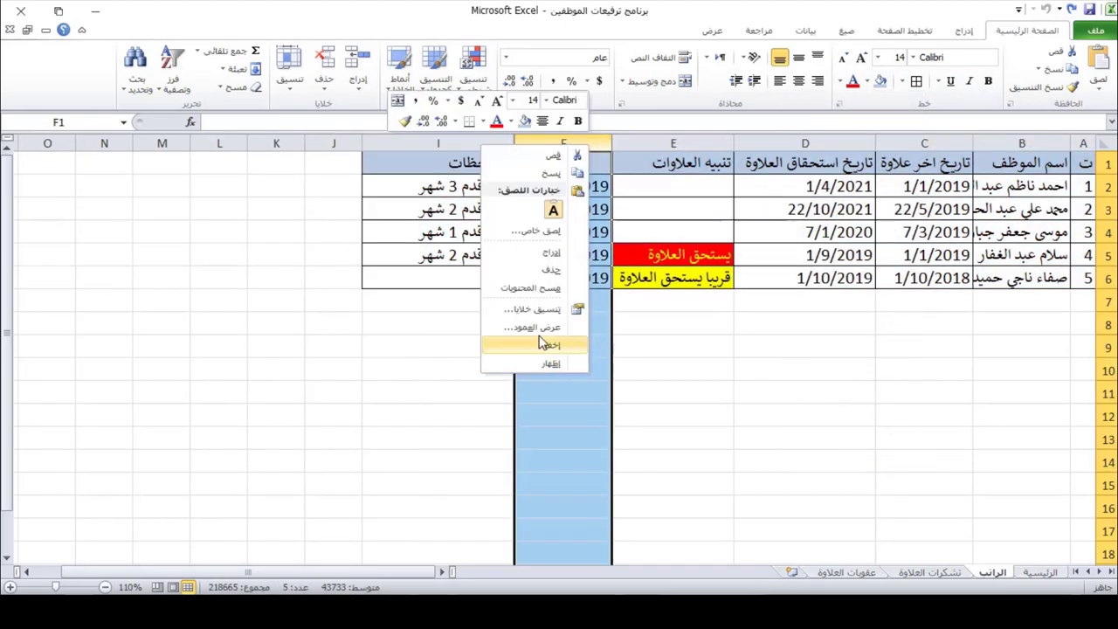
pyautogui.click(546, 347)
pyautogui.click(748, 352)
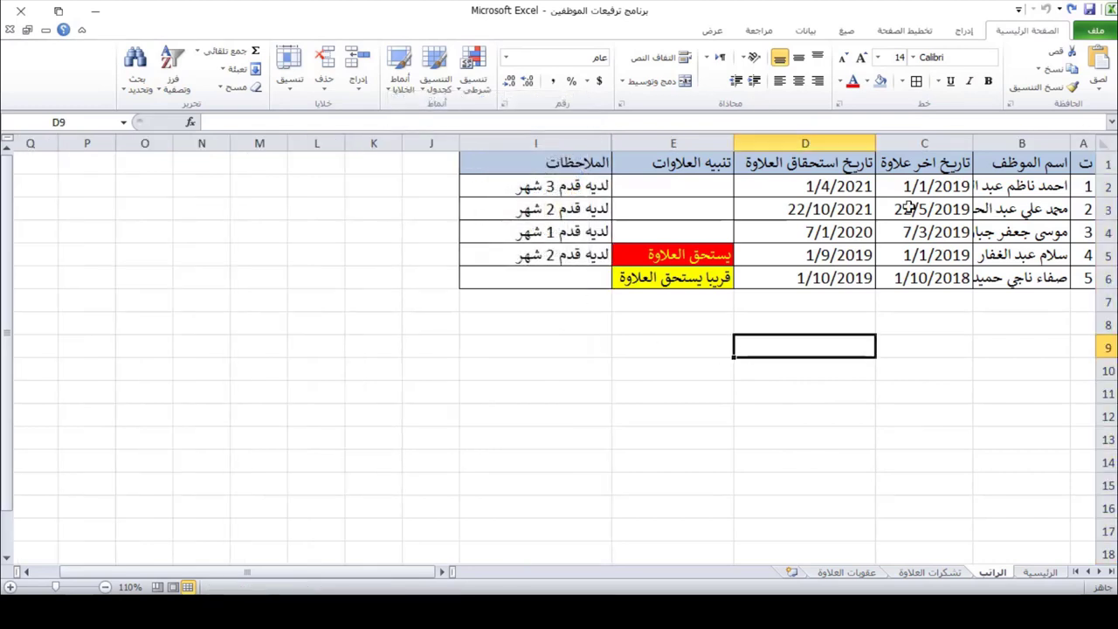
# - Review the تاريخ استحقاق العلاوة, تنبيه العلاوات and الملاحظات columns across rows 1 to 6
pyautogui.moveTo(840, 166); pyautogui.dragTo(823, 278)
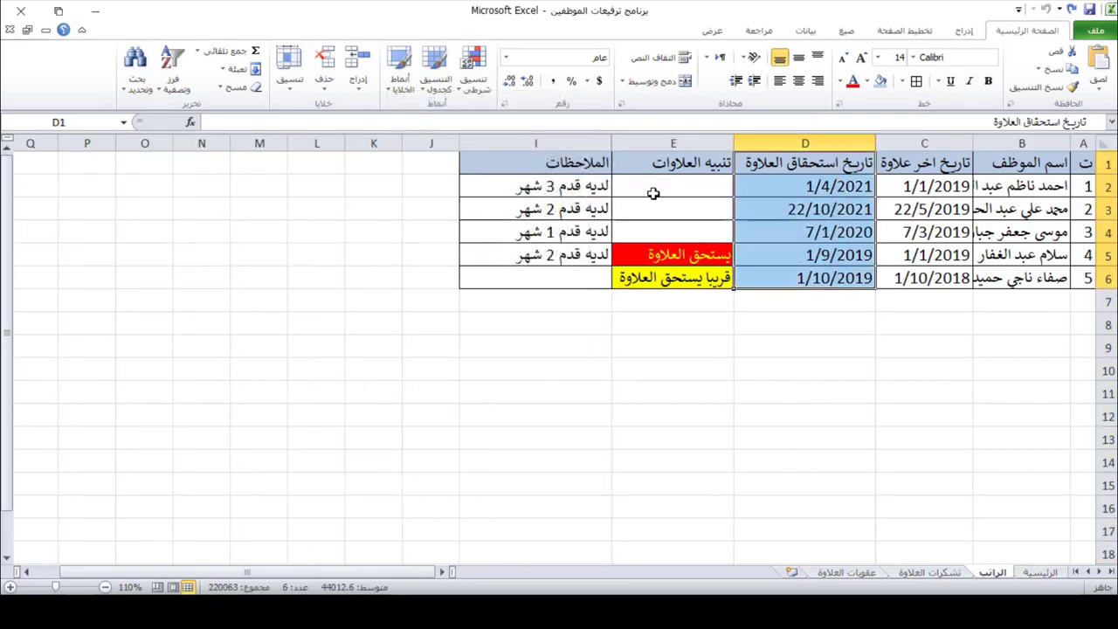
pyautogui.moveTo(653, 168); pyautogui.dragTo(654, 275)
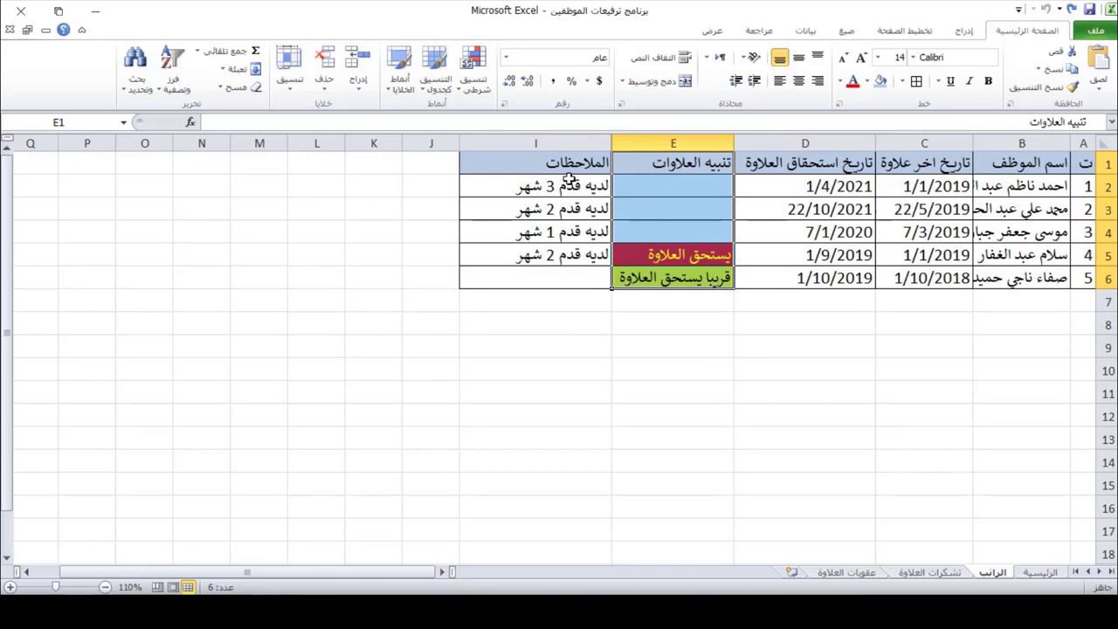
pyautogui.moveTo(568, 178); pyautogui.dragTo(552, 289)
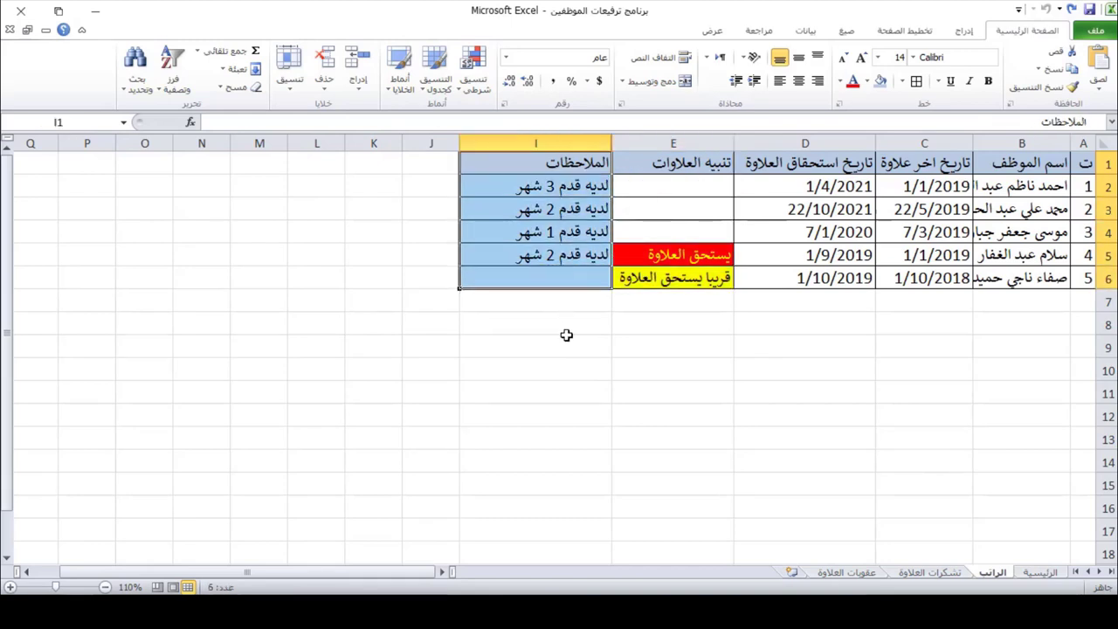